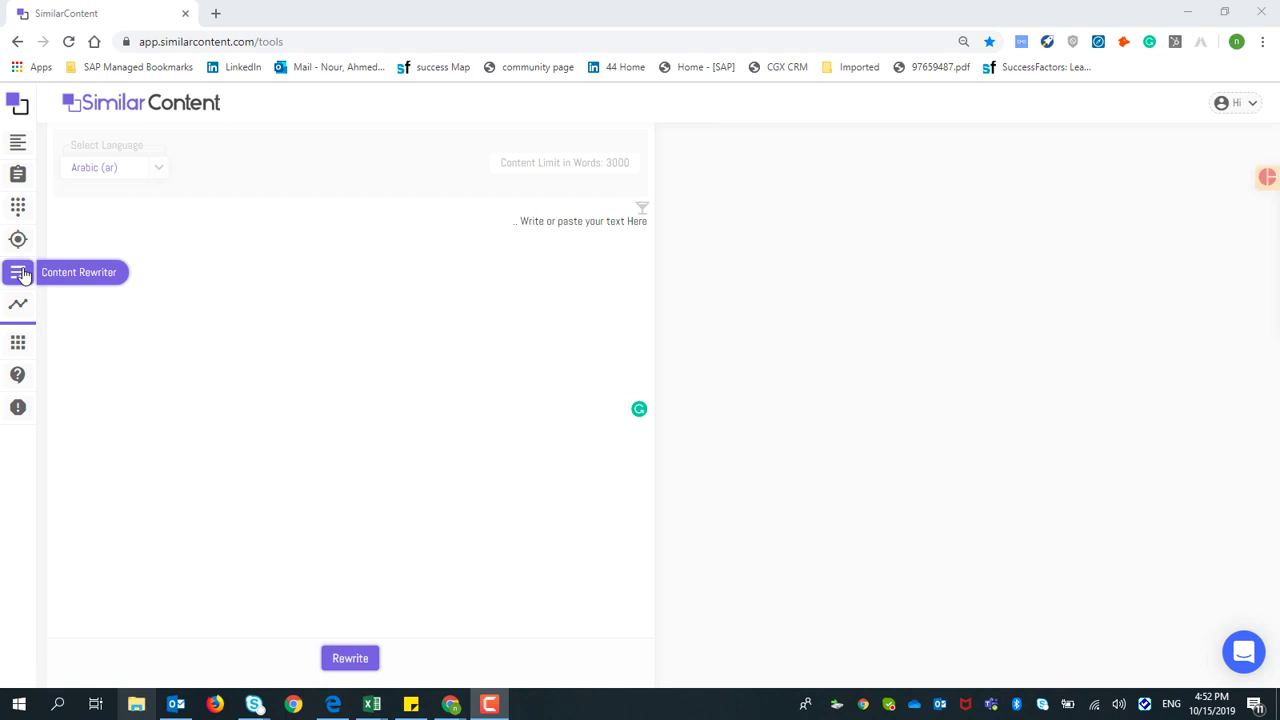
Set the input language to Arabic.
left_click(159, 178)
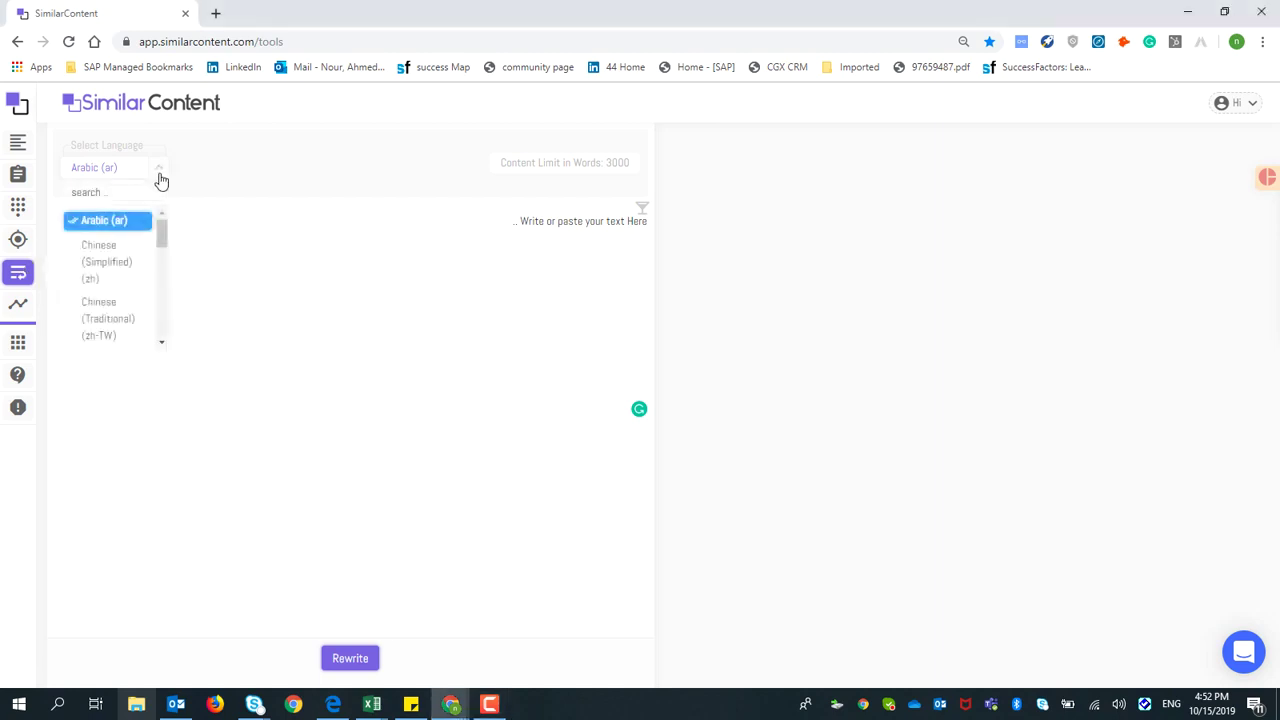
mouse_move(163, 238)
left_mouse_down()
mouse_move(165, 281)
mouse_move(165, 250)
left_mouse_up()
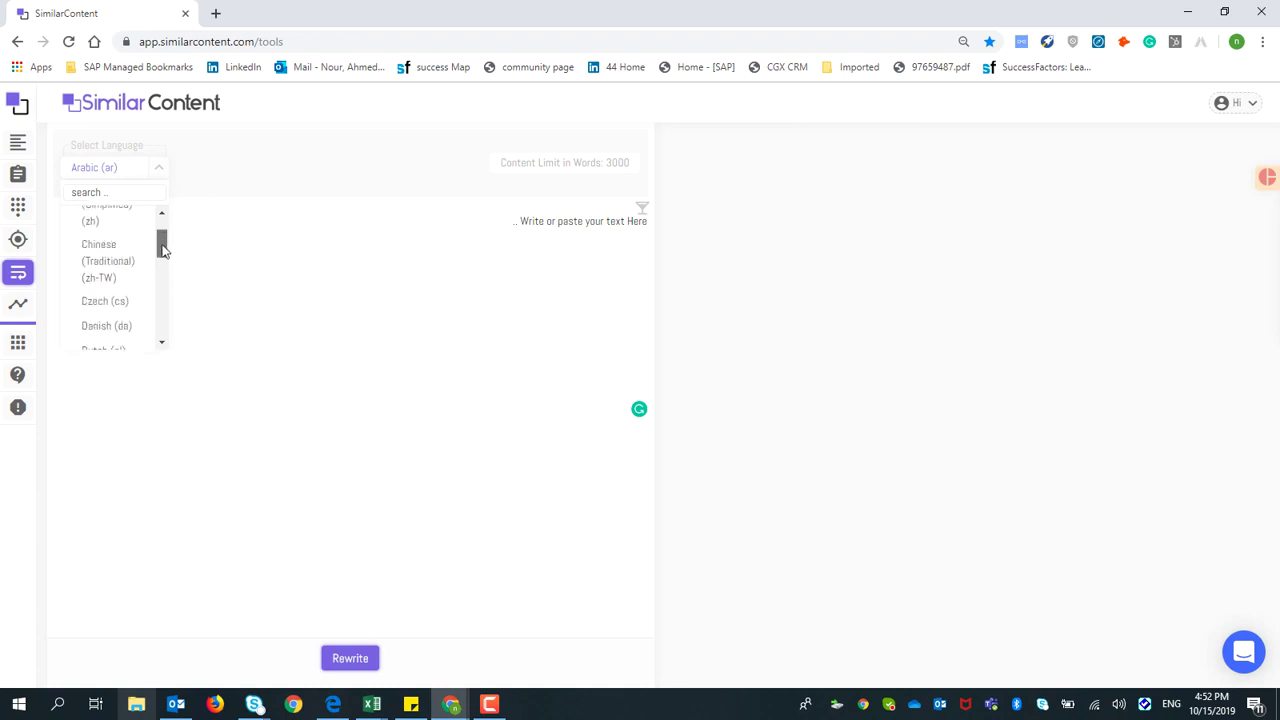
mouse_move(164, 250)
left_mouse_down()
mouse_move(168, 318)
mouse_move(166, 206)
mouse_move(166, 329)
mouse_move(180, 217)
left_mouse_up()
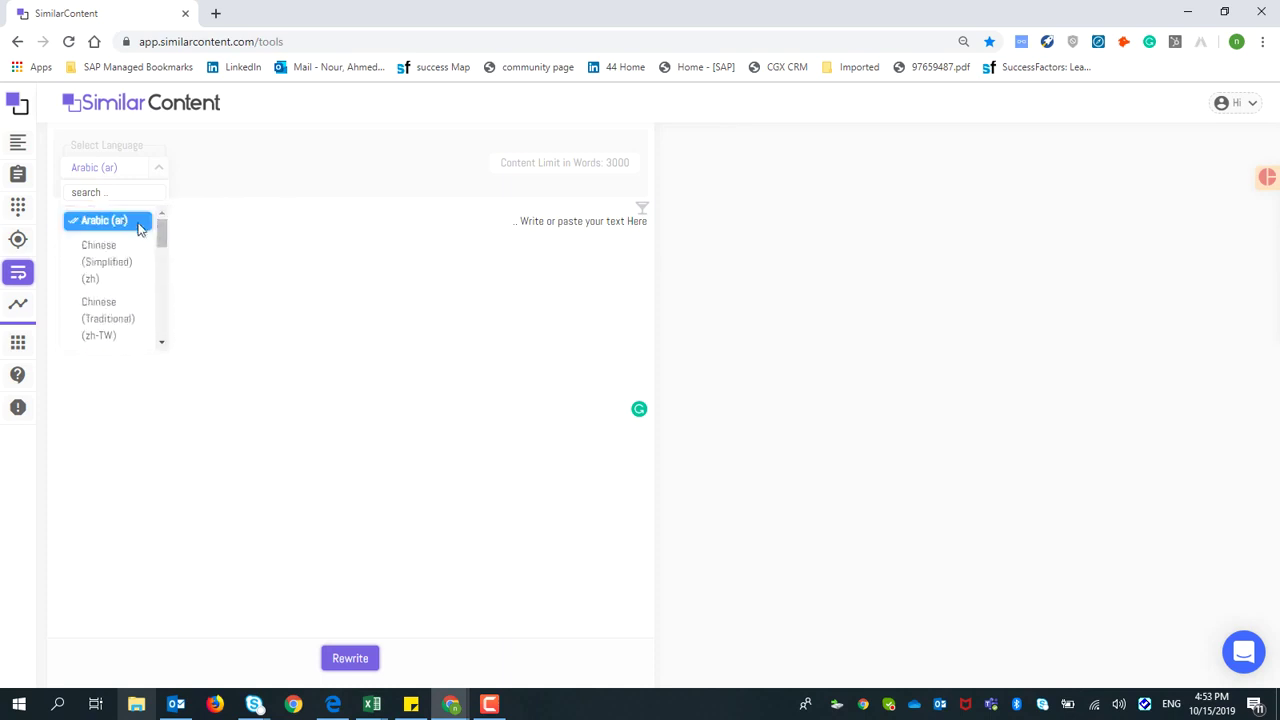
mouse_move(158, 228)
left_mouse_down()
mouse_move(160, 334)
mouse_move(160, 200)
left_mouse_up()
left_click(157, 170)
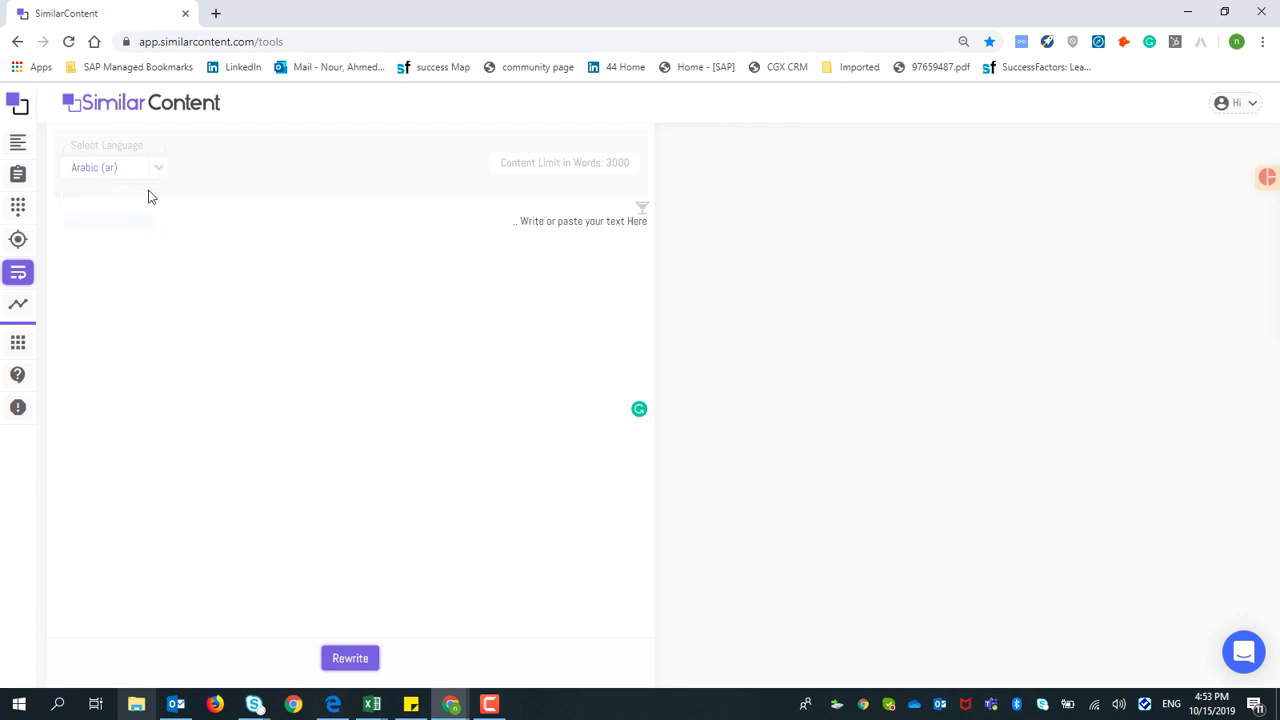
Toggle right-to-left search text off and back on in the Topic Difficulty tool.
left_click(19, 143)
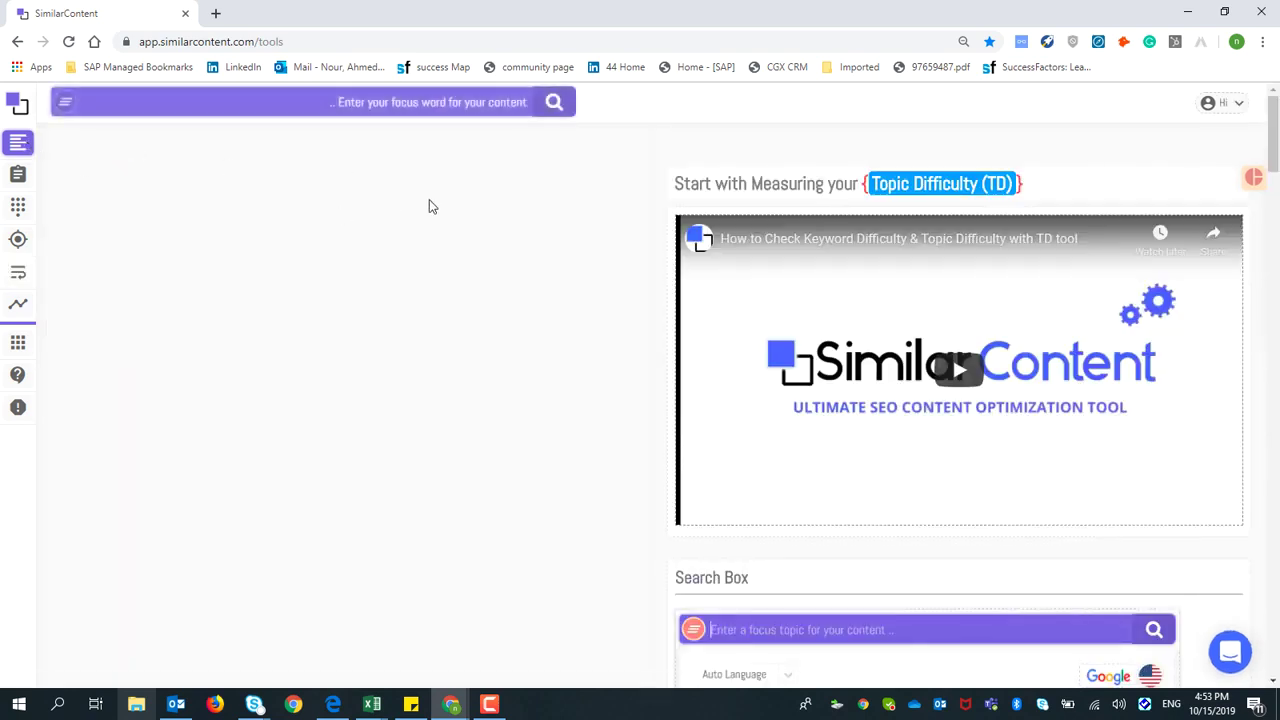
left_click(479, 110)
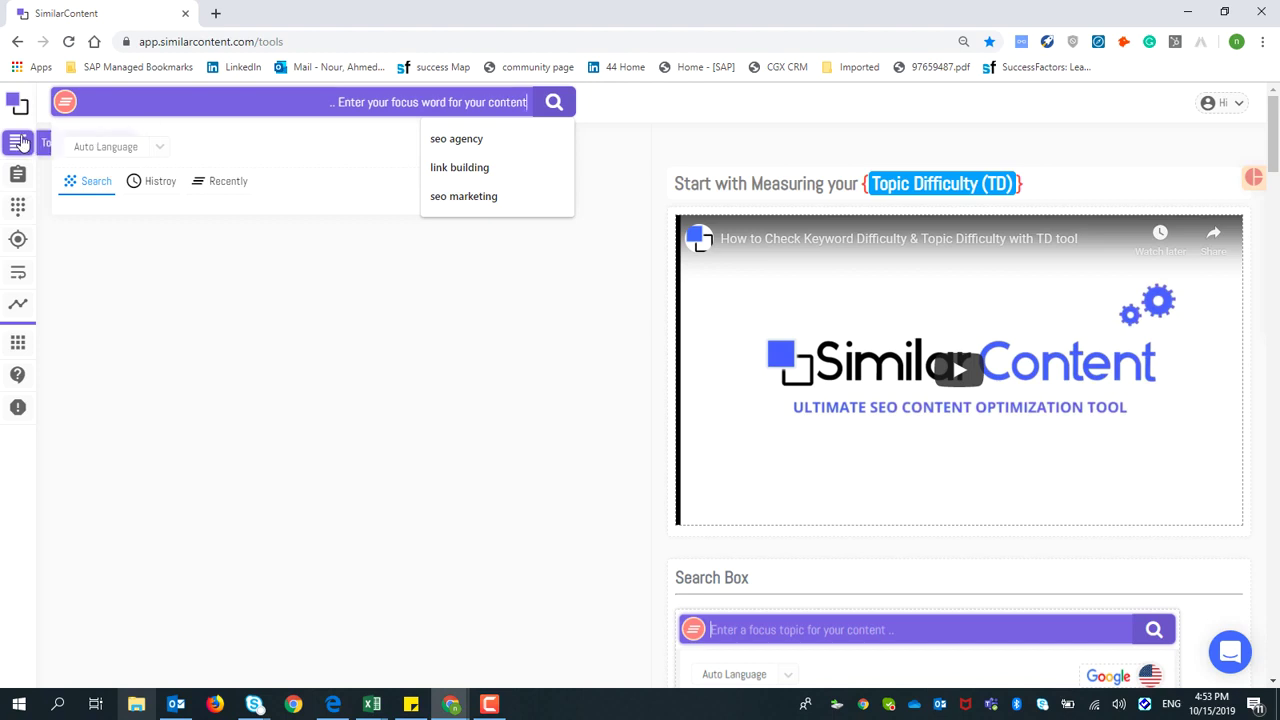
left_click(304, 136)
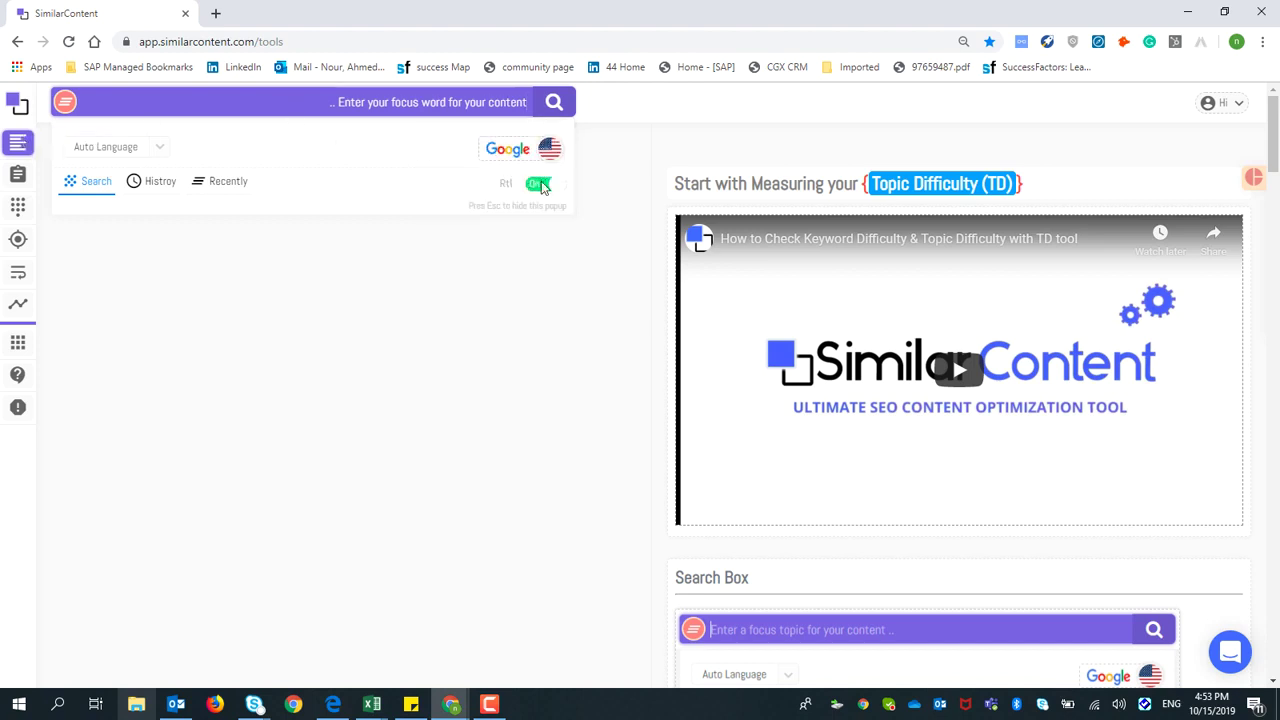
left_click(556, 191)
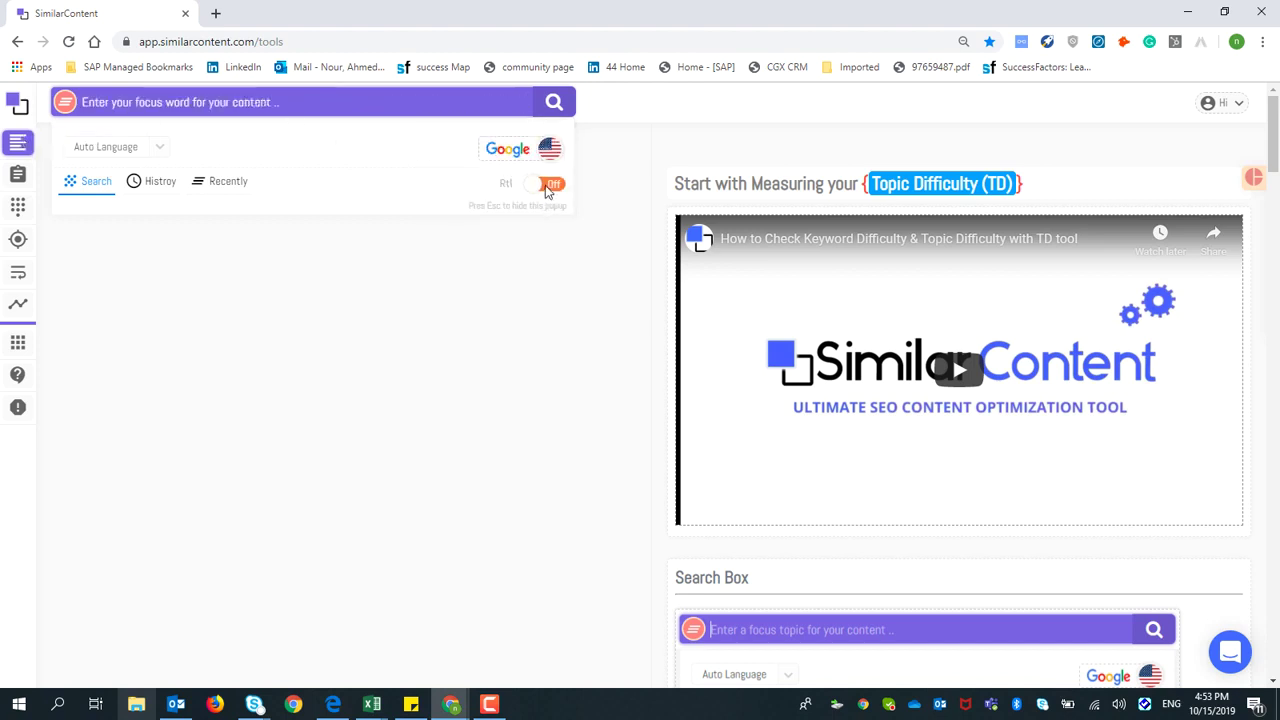
left_click(544, 188)
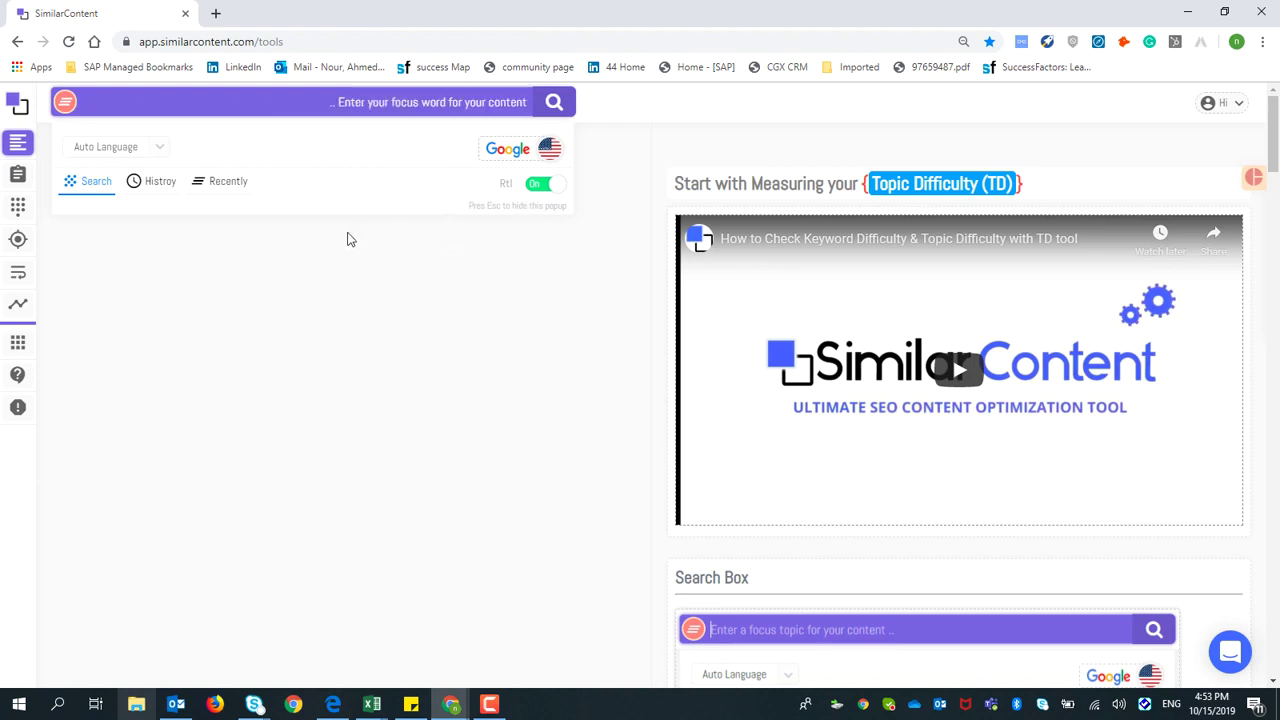
left_click(18, 272)
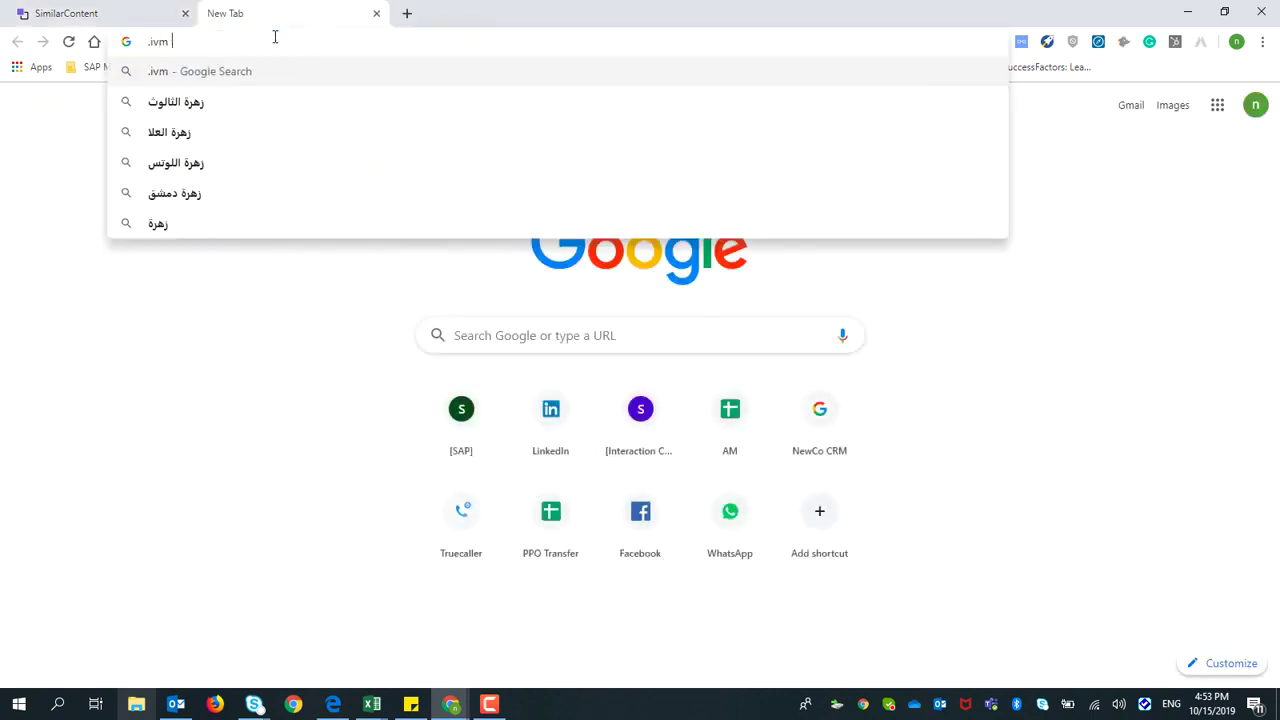
Select the اللوتس المصري bullets from the زهرة اللوتس Wikipedia result and return to SimilarContent.
left_click(195, 167)
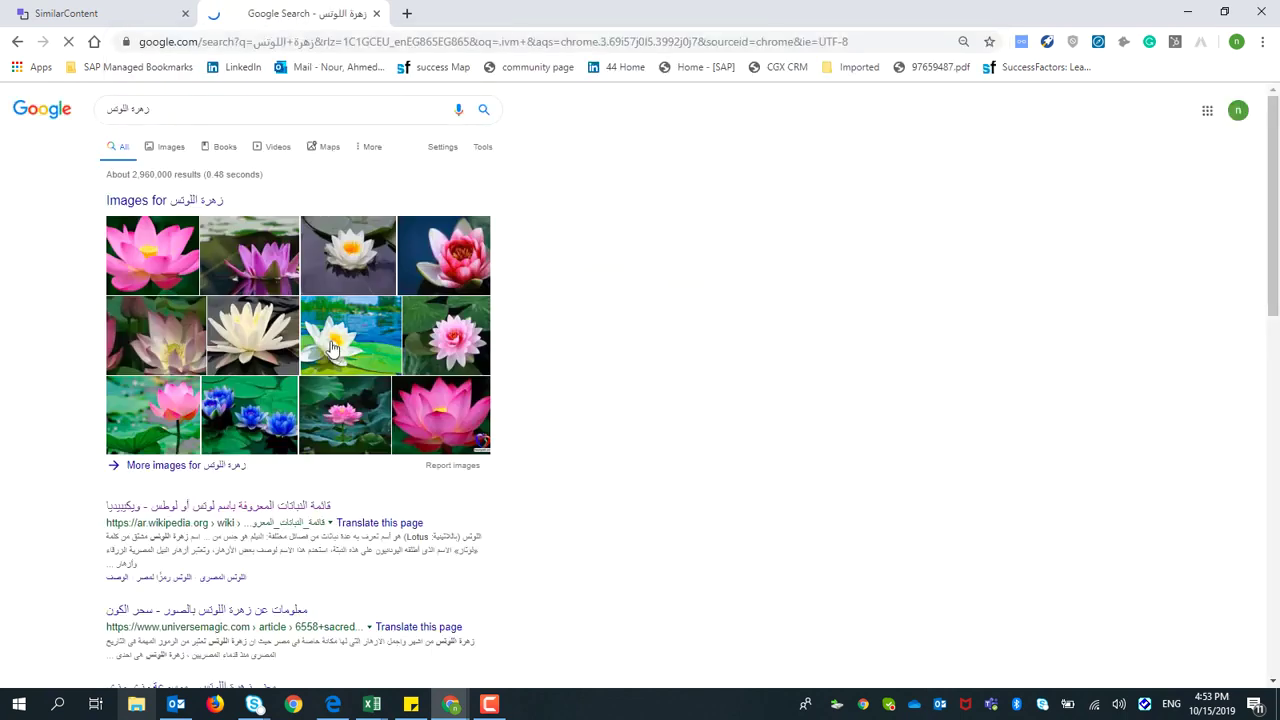
scroll(300, 352, "down", 2)
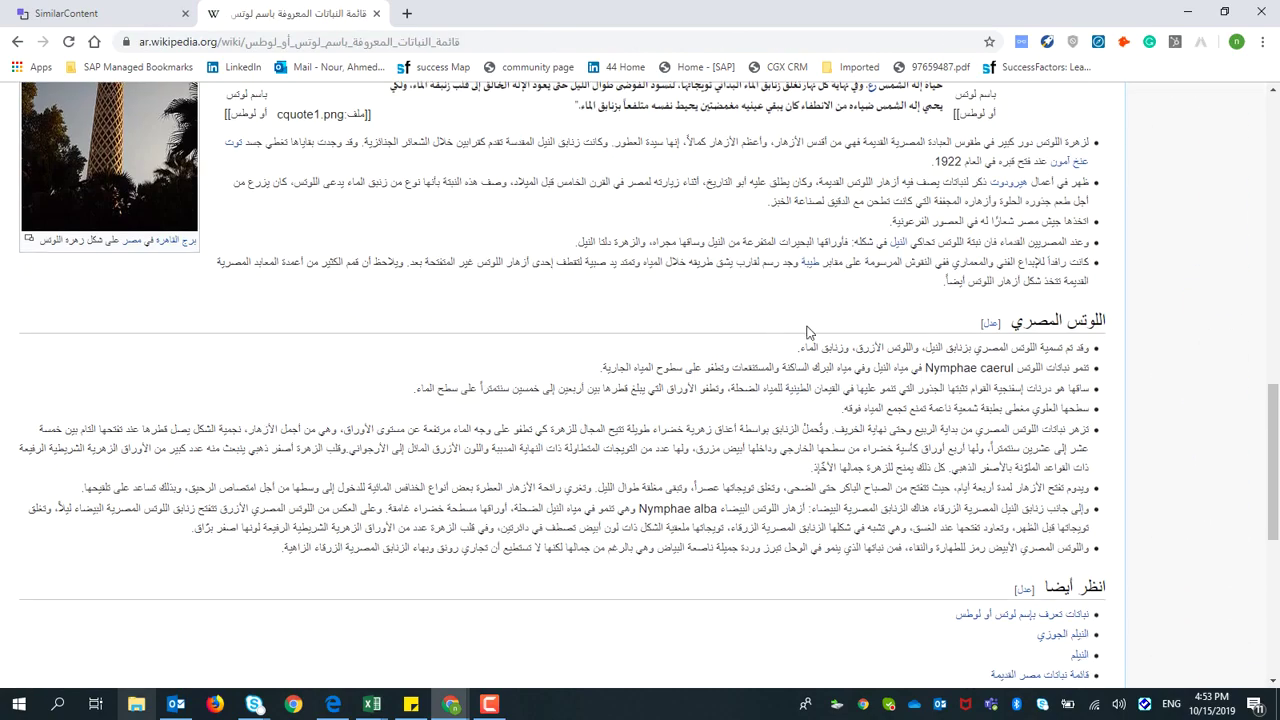
scroll(1093, 346, "down", 2)
left_click_drag(1088, 186, 286, 386)
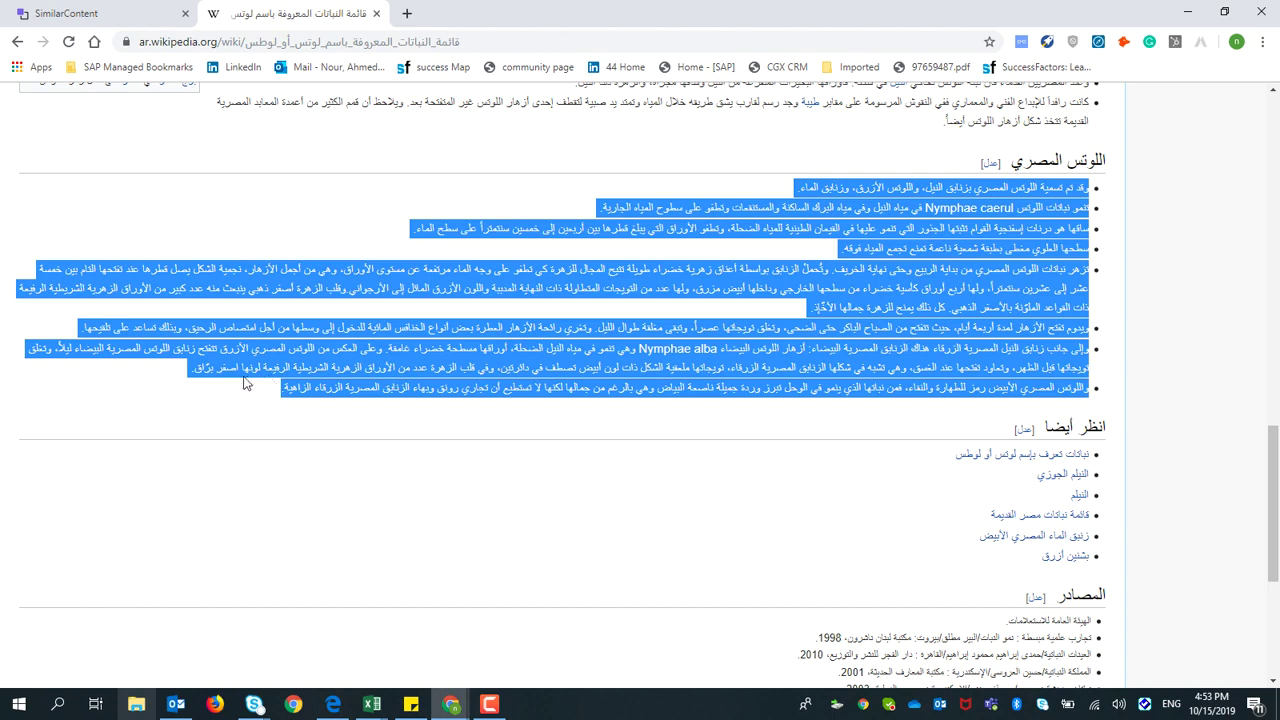
left_click(65, 13)
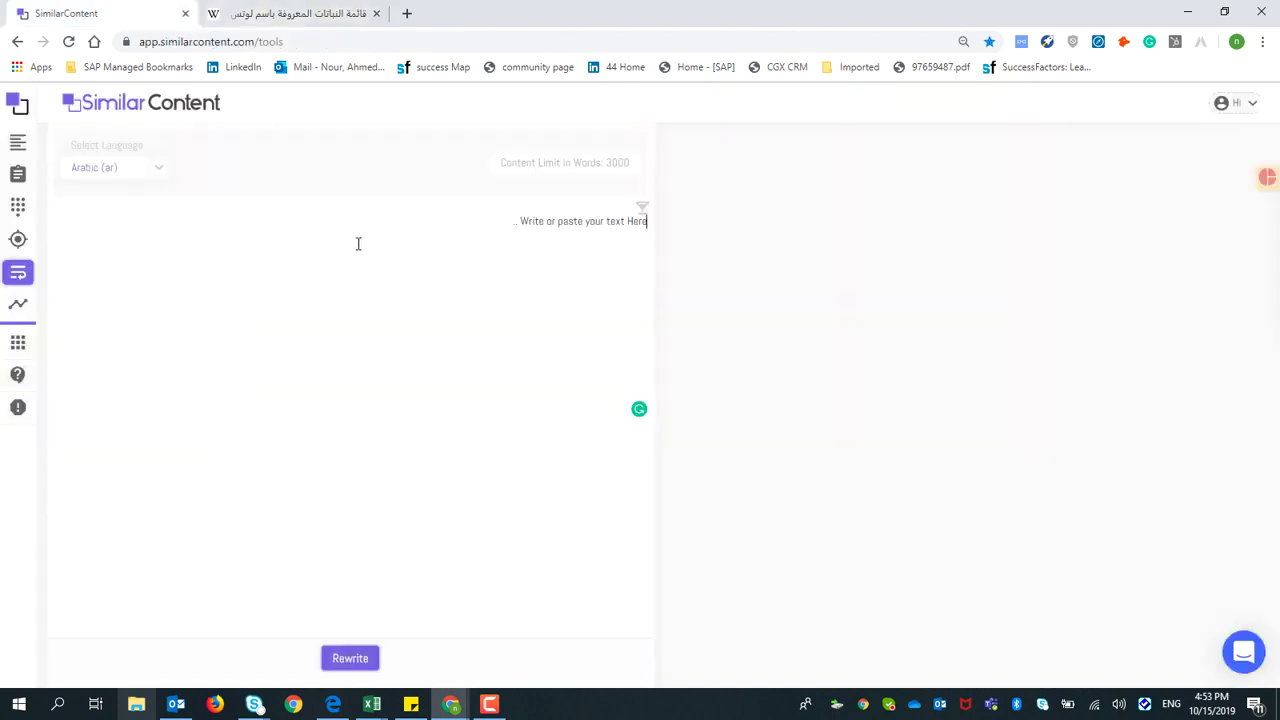
Paste the Arabic lotus text into the empty rewriter input and run Rewrite.
left_click(495, 233)
key("ctrl+v")
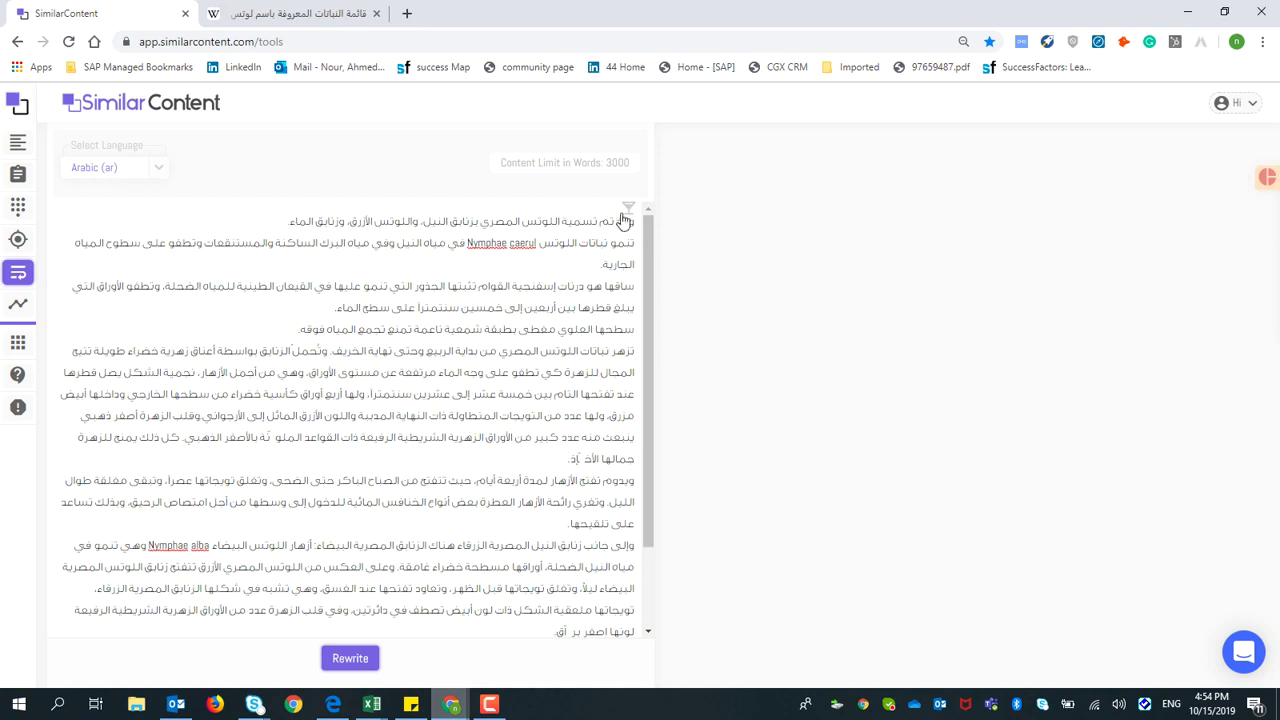
left_click_drag(632, 219, 493, 259)
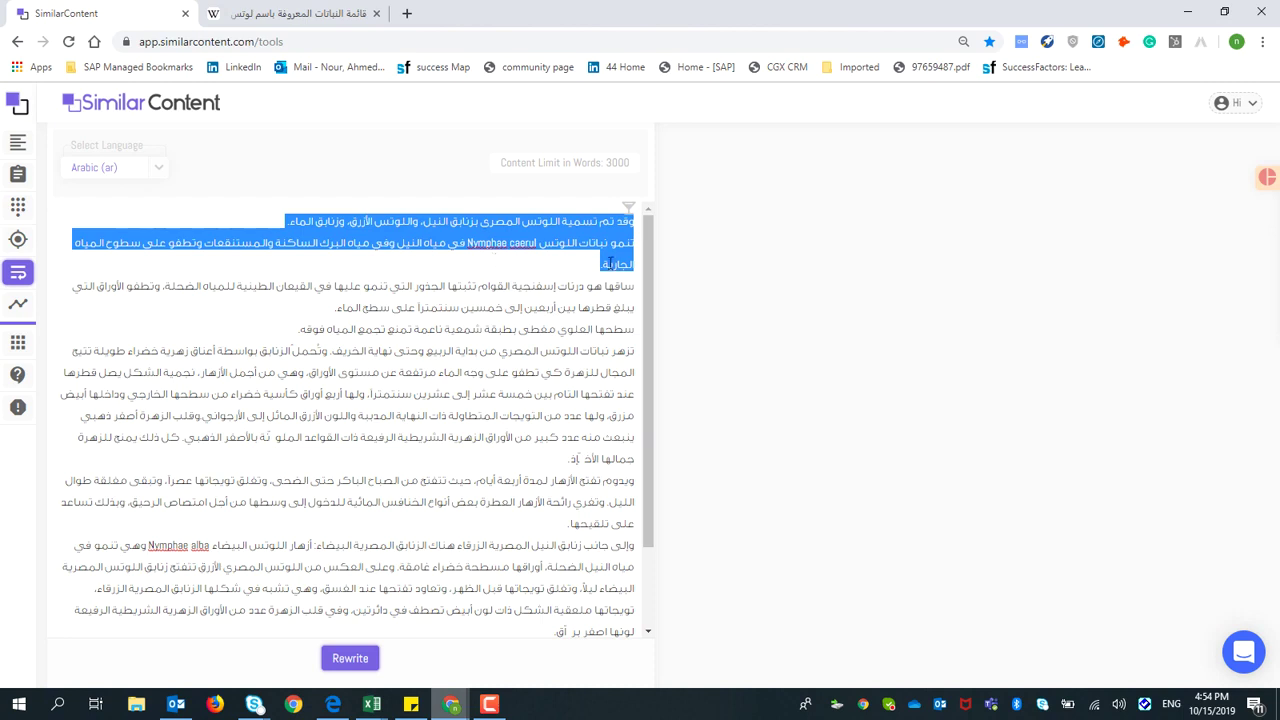
left_click(590, 265)
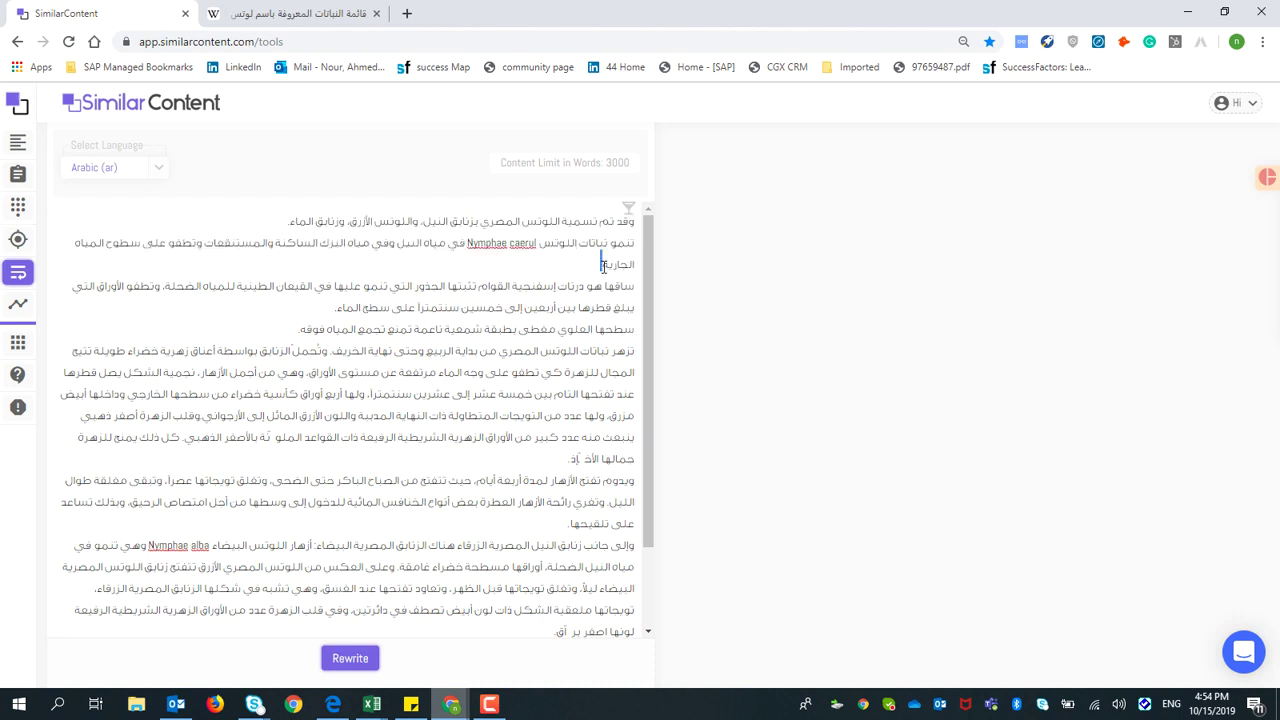
left_click(352, 660)
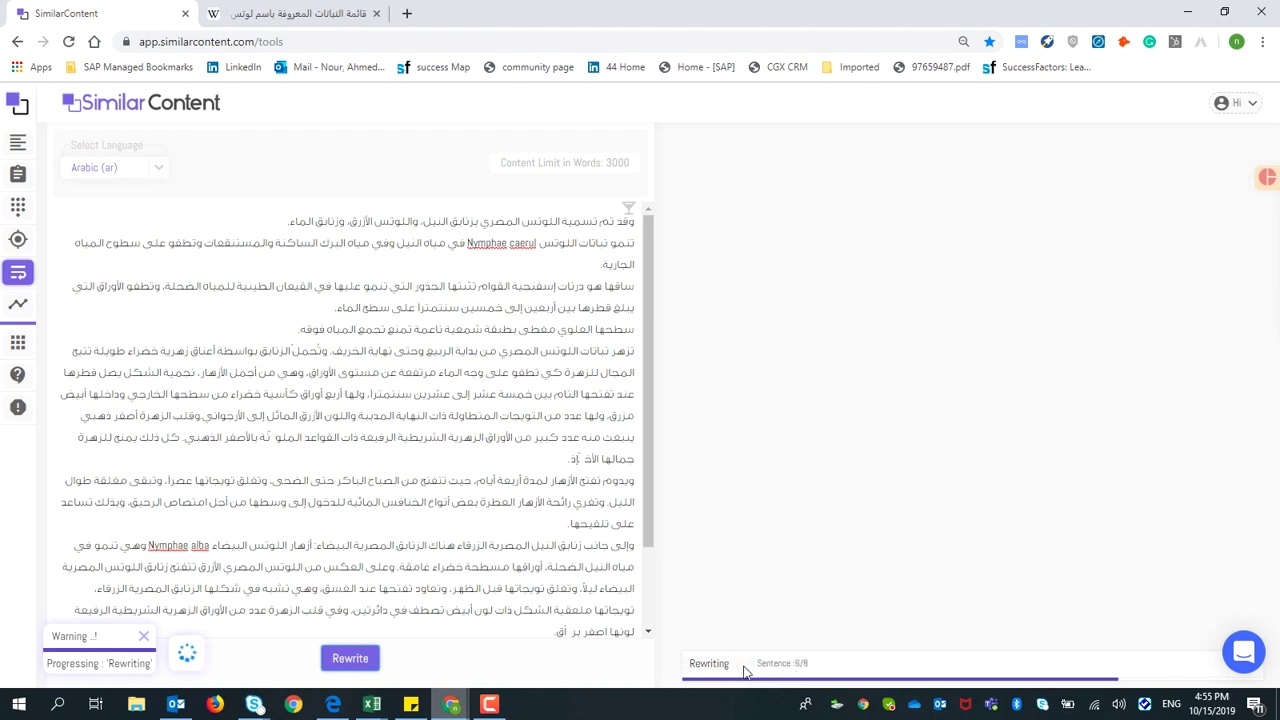
Review the finished rewrite, selecting output passages and the original's first sentence to compare.
scroll(983, 310, "down", 5)
scroll(980, 300, "up", 3)
scroll(960, 280, "down", 3)
scroll(930, 260, "up", 2)
scroll(893, 227, "up", 1)
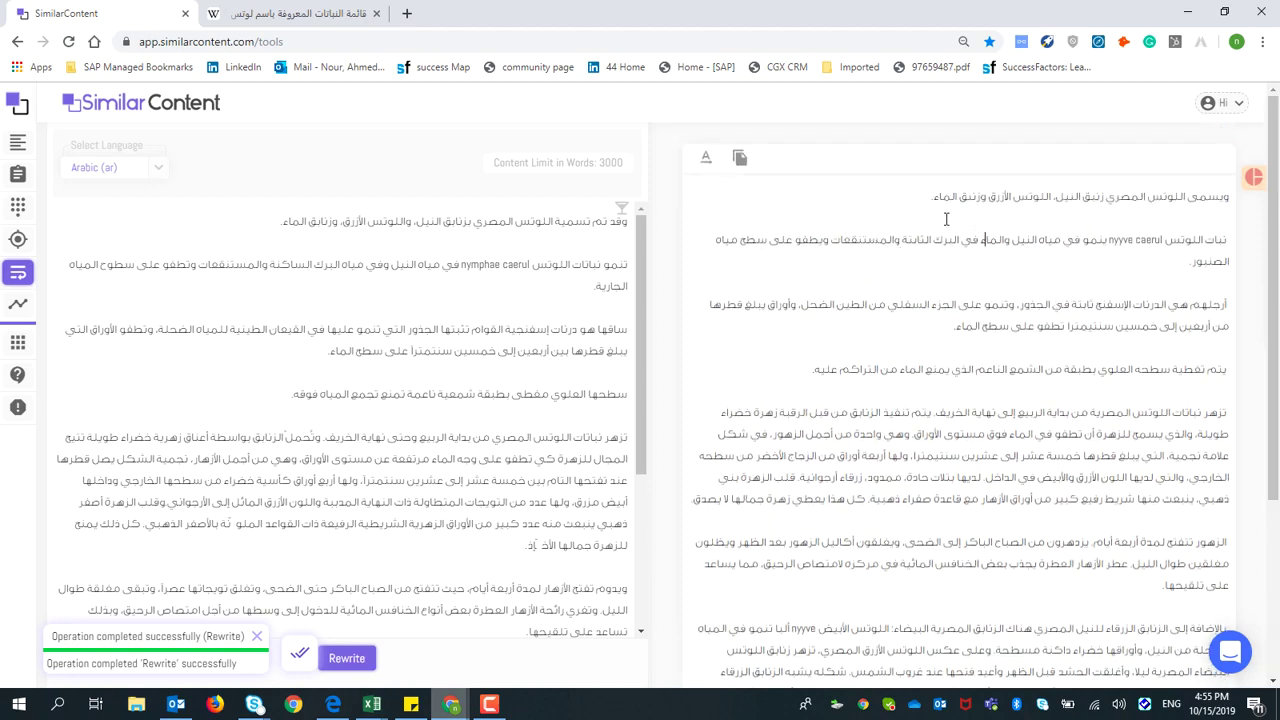
left_click_drag(928, 195, 1090, 496)
mouse_move(524, 259)
left_mouse_down()
mouse_move(429, 414)
mouse_move(417, 500)
left_mouse_up()
left_click(1046, 291)
triple_click(596, 225)
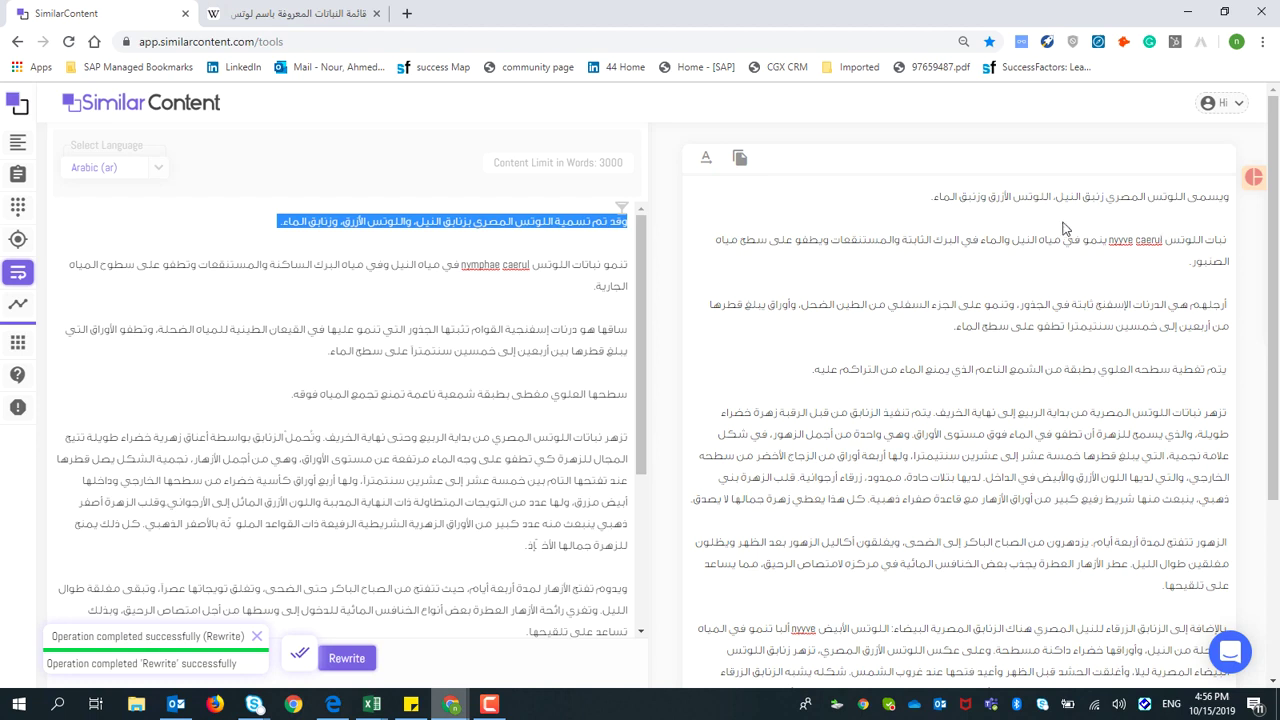
Place the caret in the third rewritten paragraph and compare the rewrite with the original's middle paragraphs.
left_click(1196, 304)
type("سيقانها")
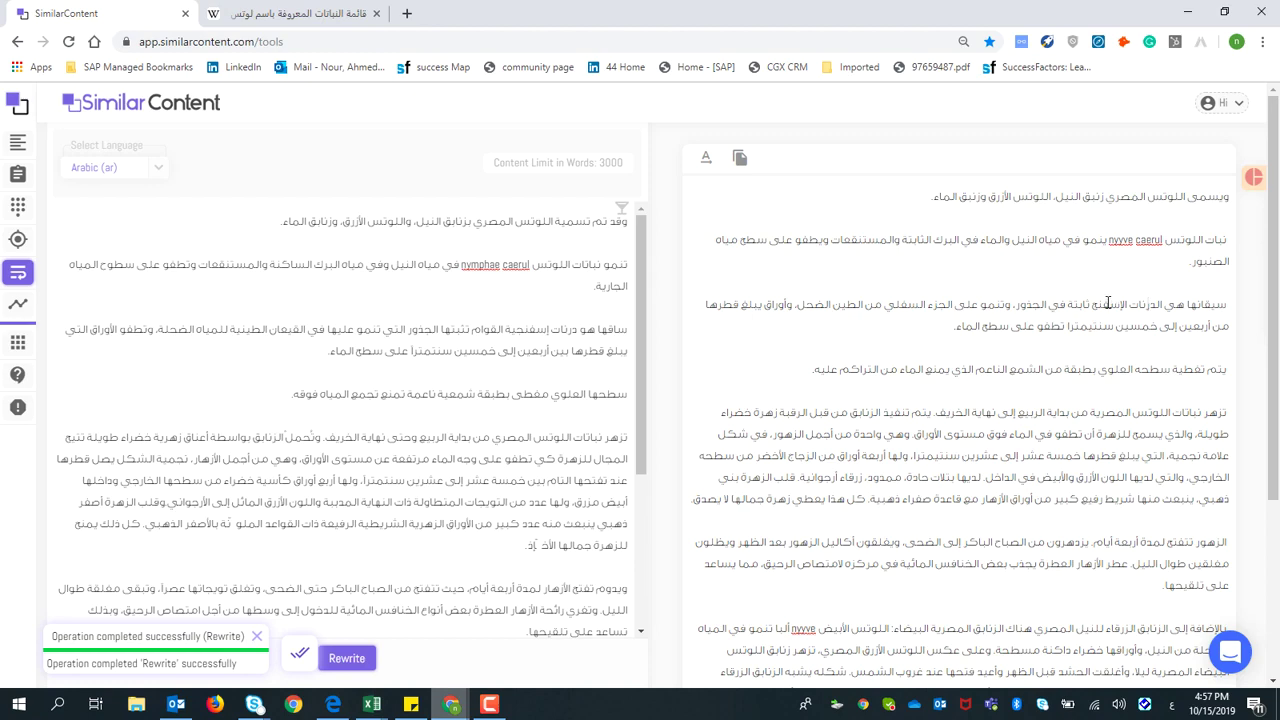
scroll(1104, 348, "down", 1)
scroll(1103, 346, "down", 1)
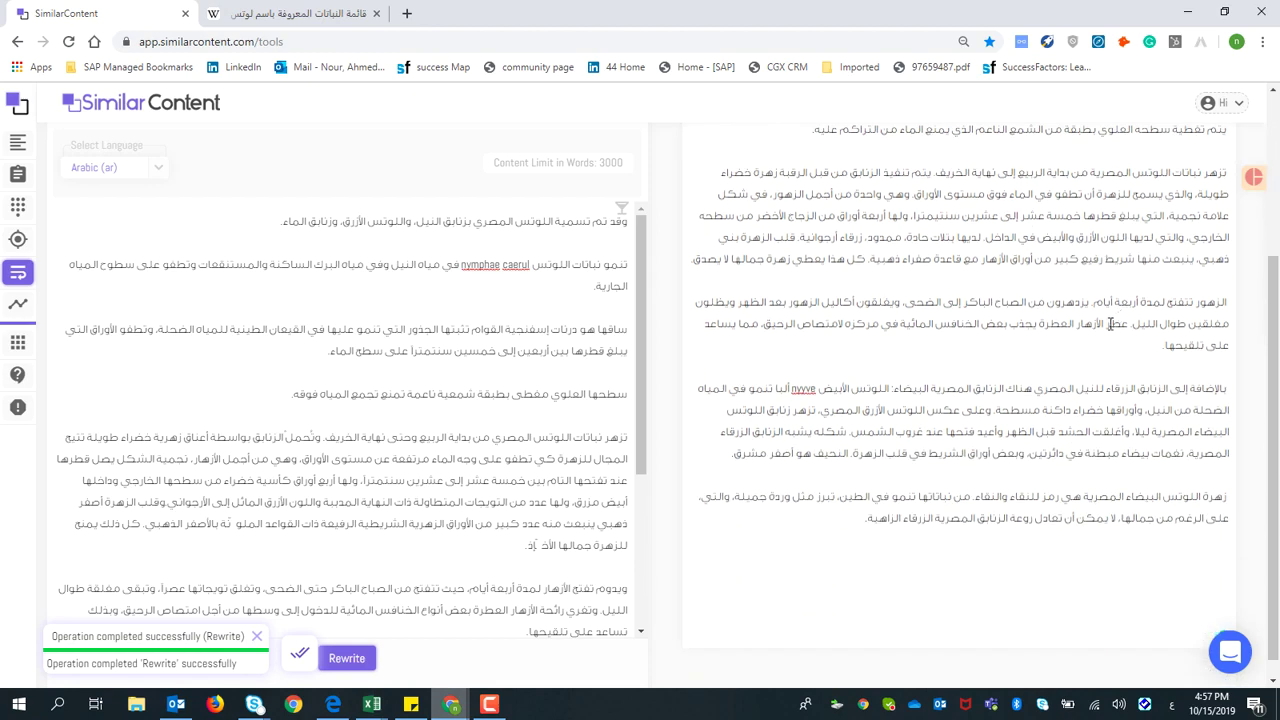
scroll(1101, 342, "down", 1)
scroll(1068, 391, "up", 3)
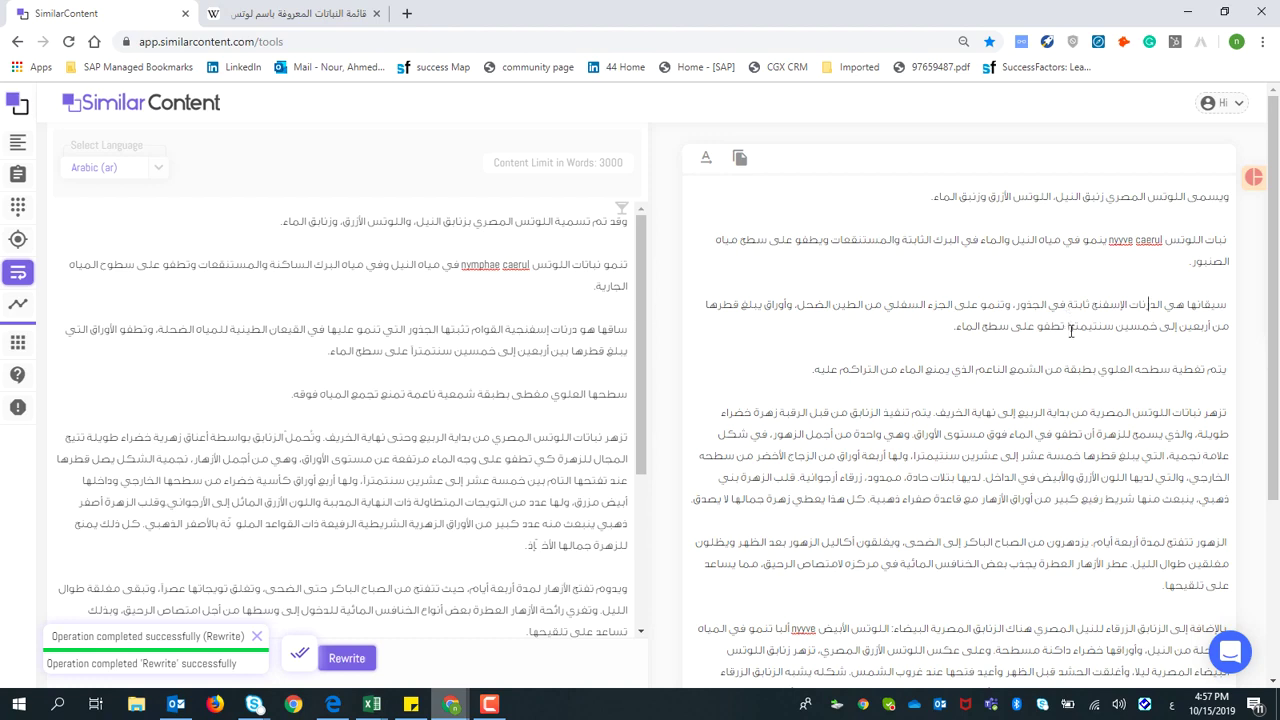
scroll(1090, 300, "down", 1)
scroll(1100, 280, "down", 2)
scroll(1150, 250, "up", 3)
left_click_drag(1213, 197, 998, 628)
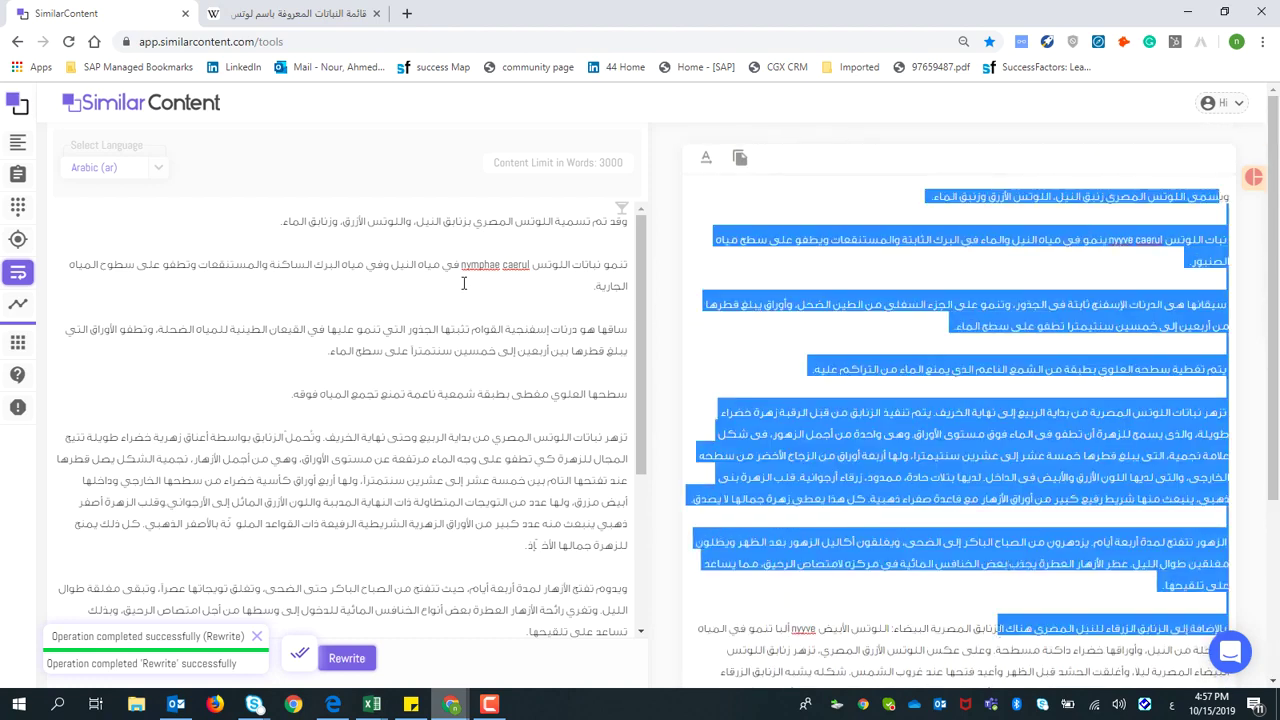
left_click_drag(463, 283, 487, 568)
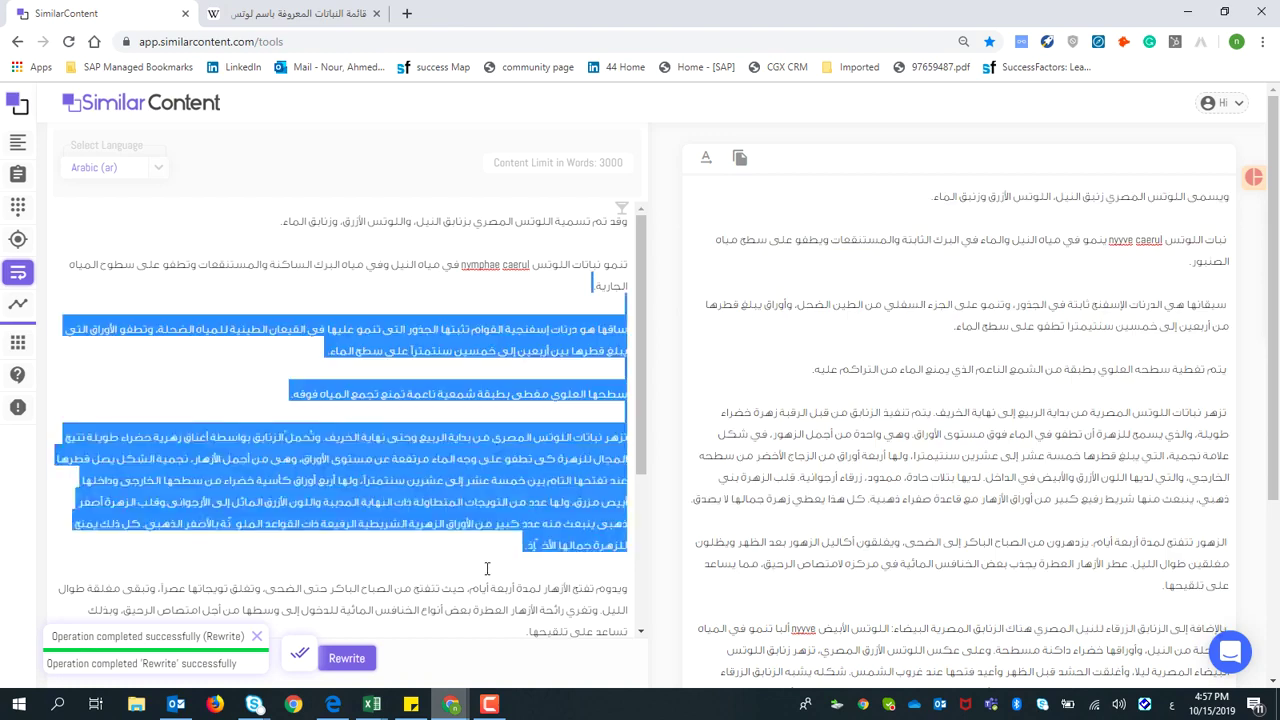
Enter اللوتس المصري as a protected keyword, correcting the mistyped letters.
left_click(622, 211)
left_click(530, 235)
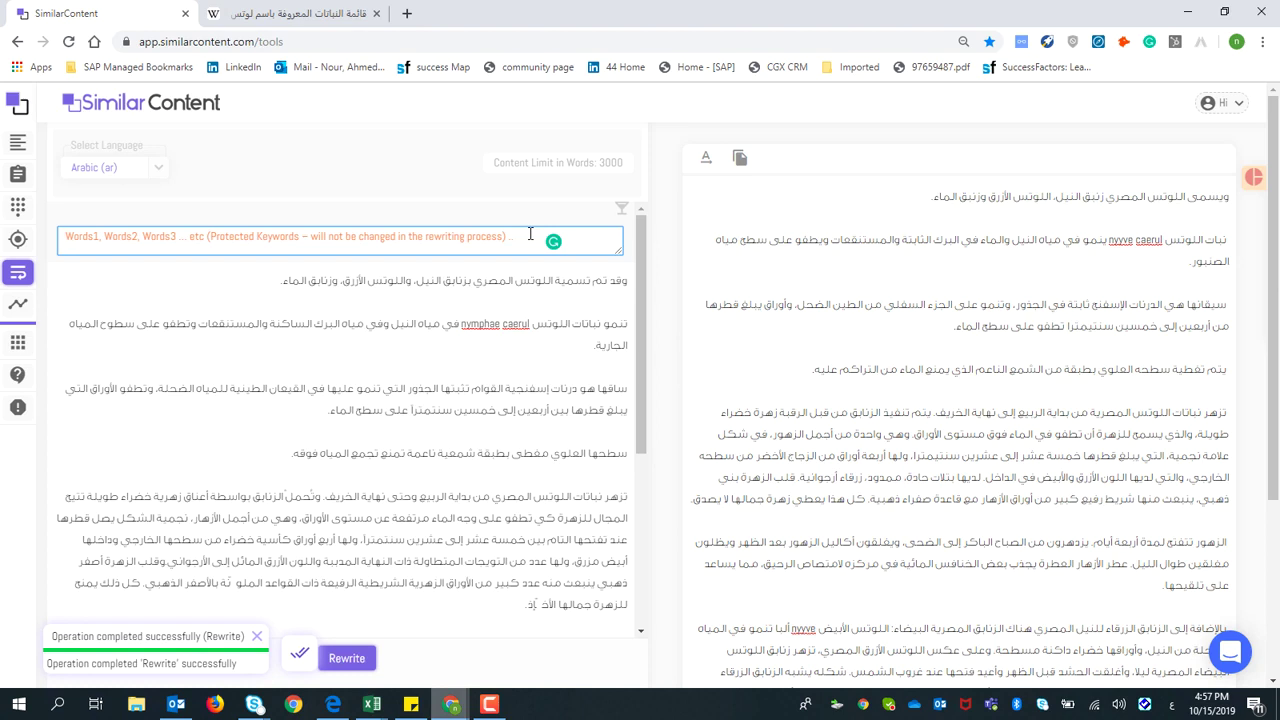
type("اللوتسو")
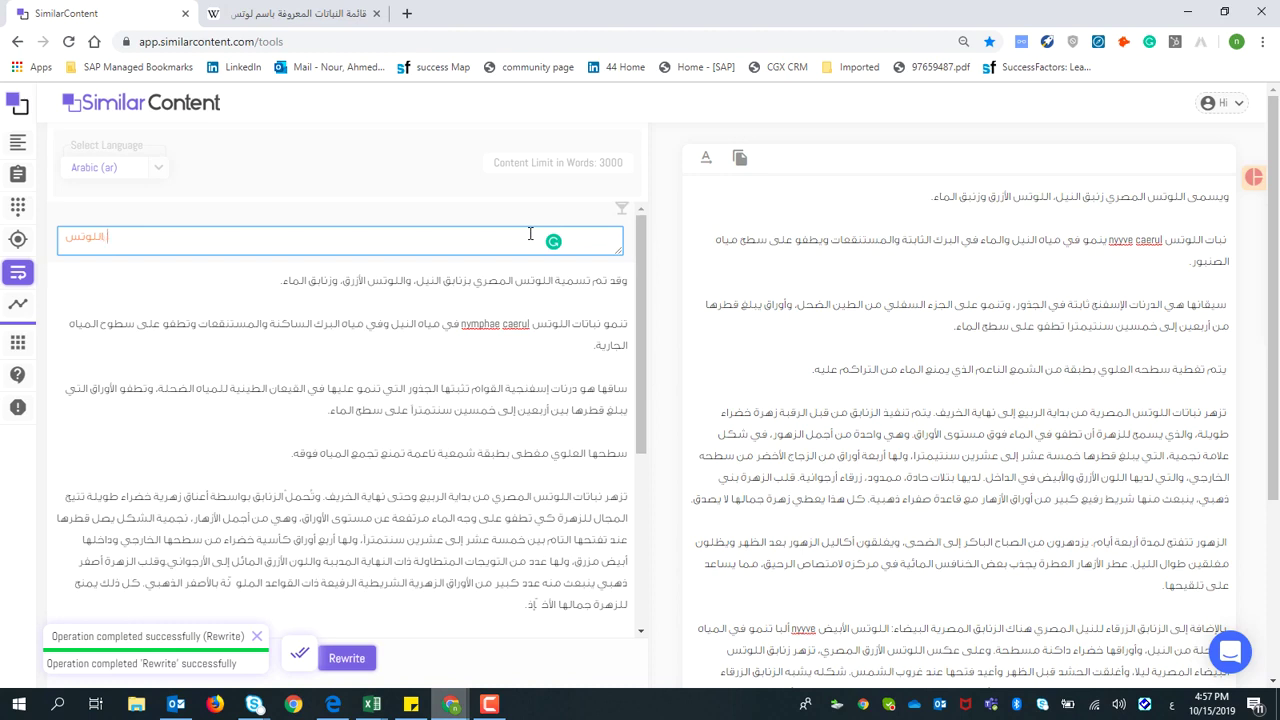
type("ريان")
key("BackSpace")
key("BackSpace")
key("BackSpace")
key("BackSpace")
type("، الم")
type("ي")
left_click_drag(278, 281, 628, 236)
left_click(621, 208)
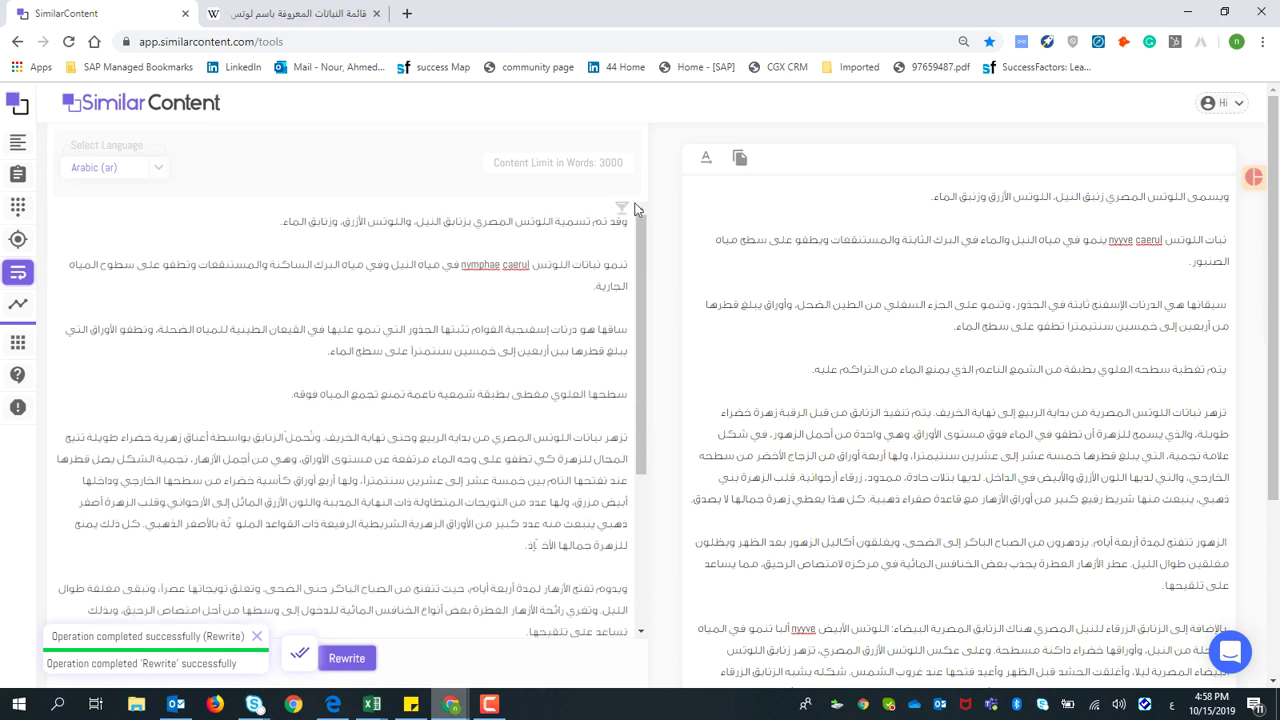
left_click(622, 208)
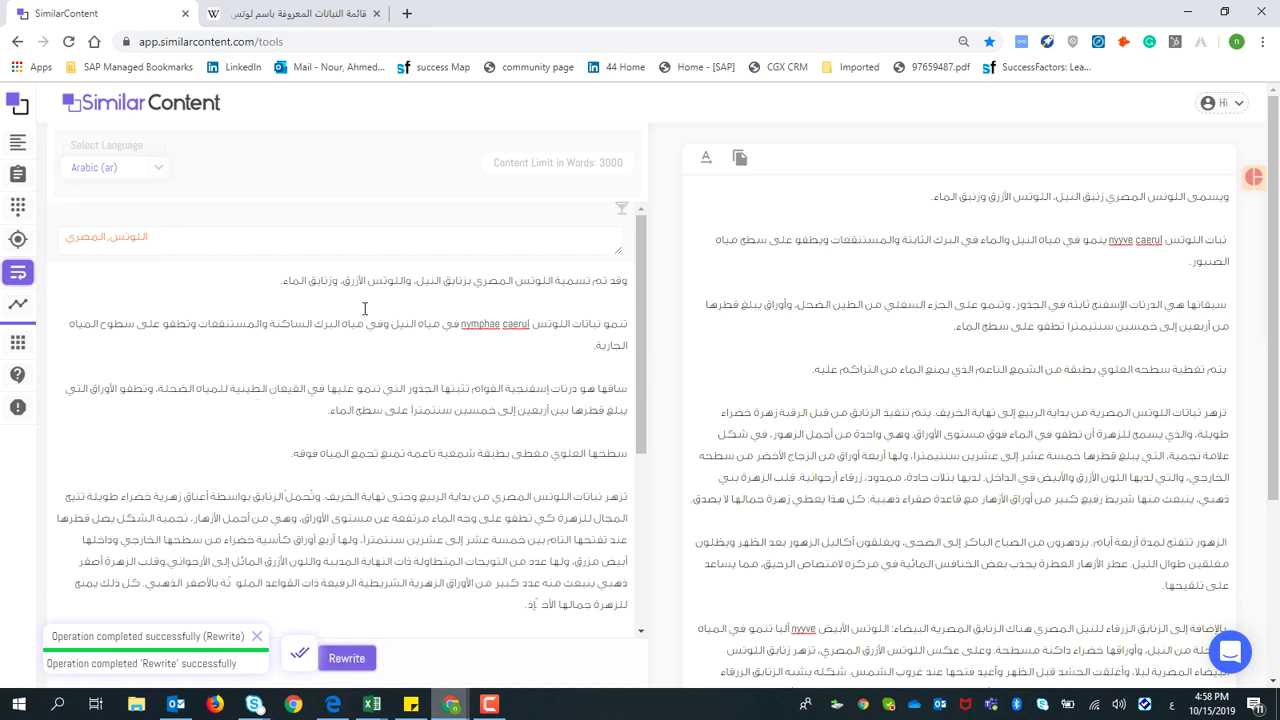
Switch the rewriting language to English (en) by searching 'engl'.
left_click(155, 170)
scroll(118, 318, "down", 5)
left_click(115, 194)
type("لى")
key("BackSpace")
key("BackSpace")
key("BackSpace")
key("alt+shift")
type("en")
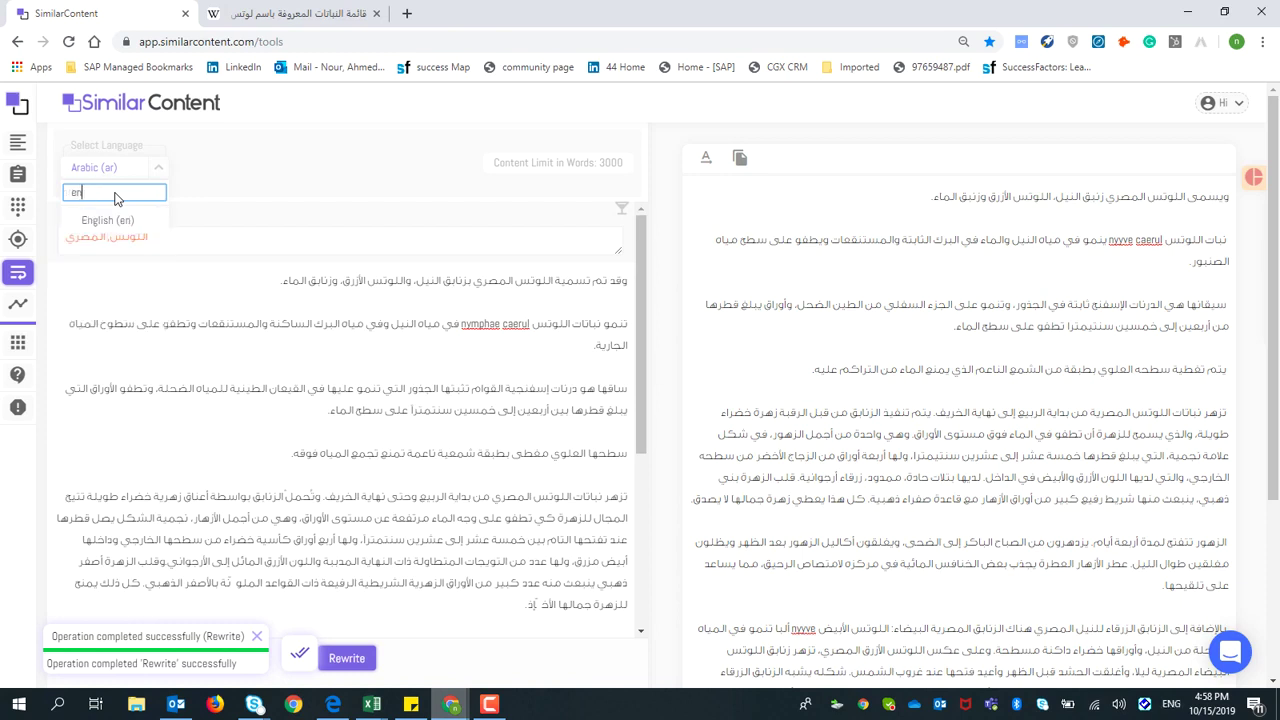
type("gli")
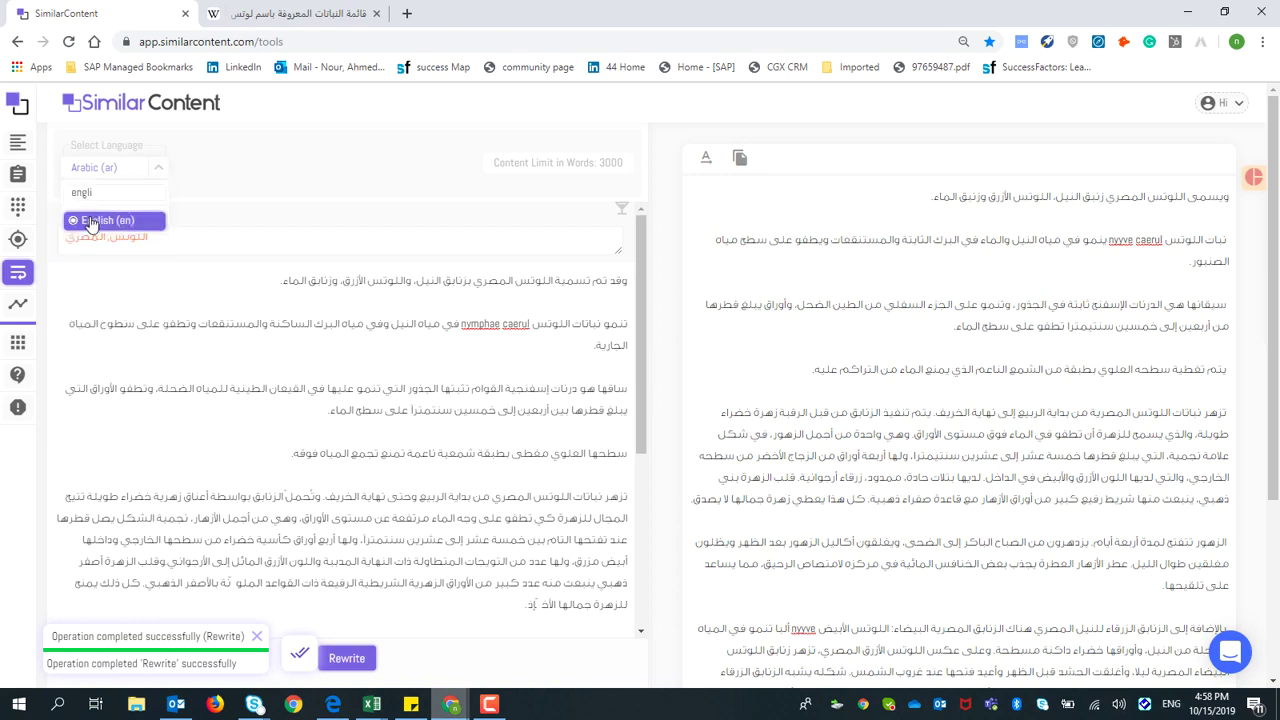
left_click(105, 219)
Delete the Arabic protected keyword and focus the article input.
triple_click(177, 243)
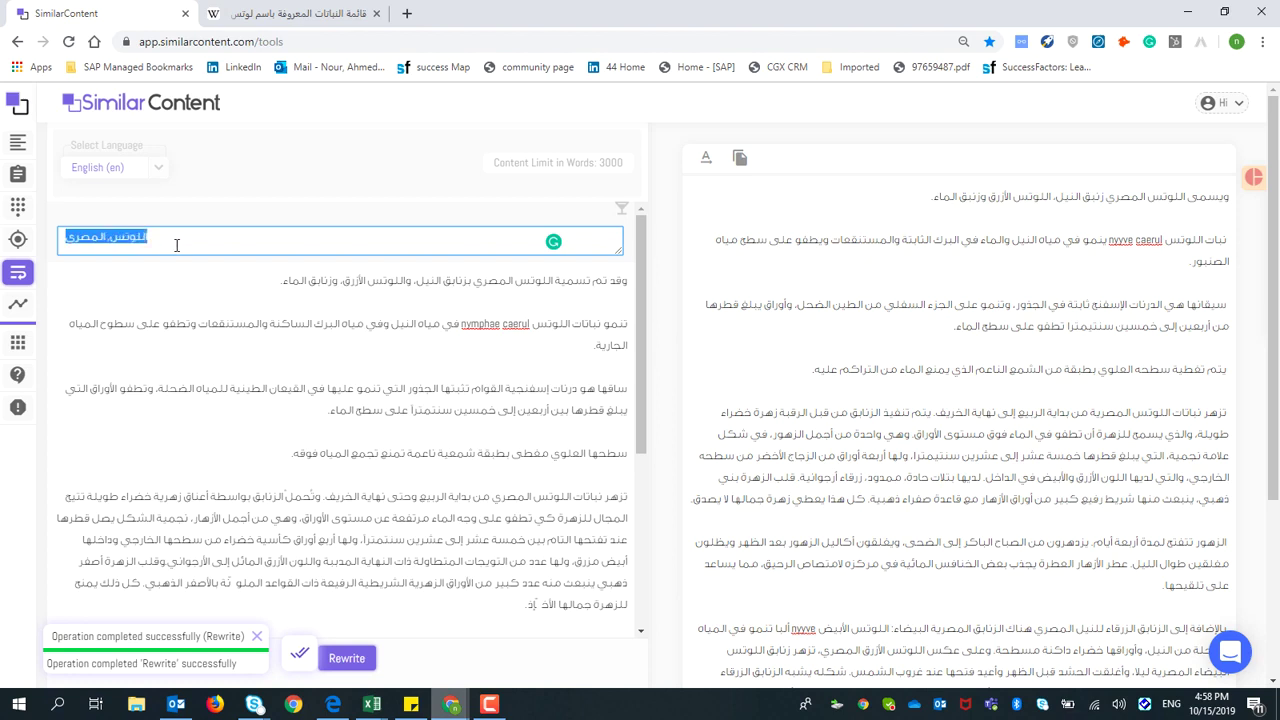
key("BackSpace")
left_click(222, 366)
type("worda")
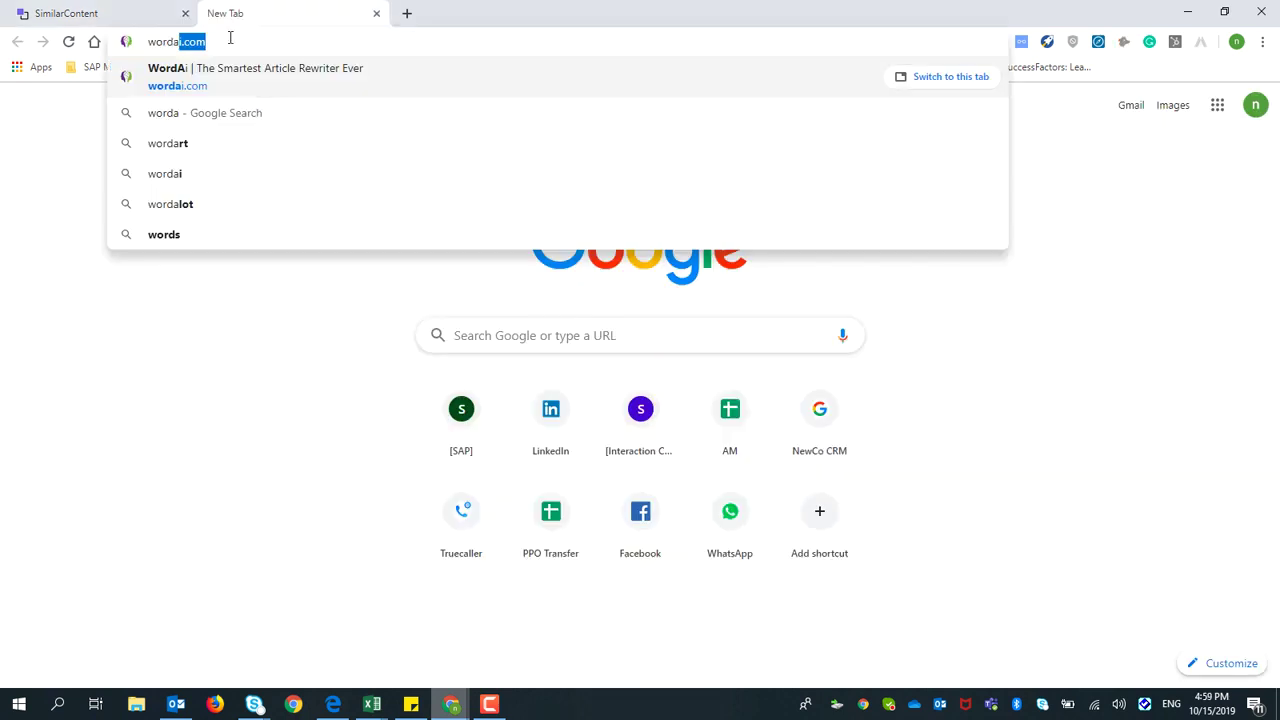
Go to wordai.com and scroll down to its sample spun articles.
type("i.com")
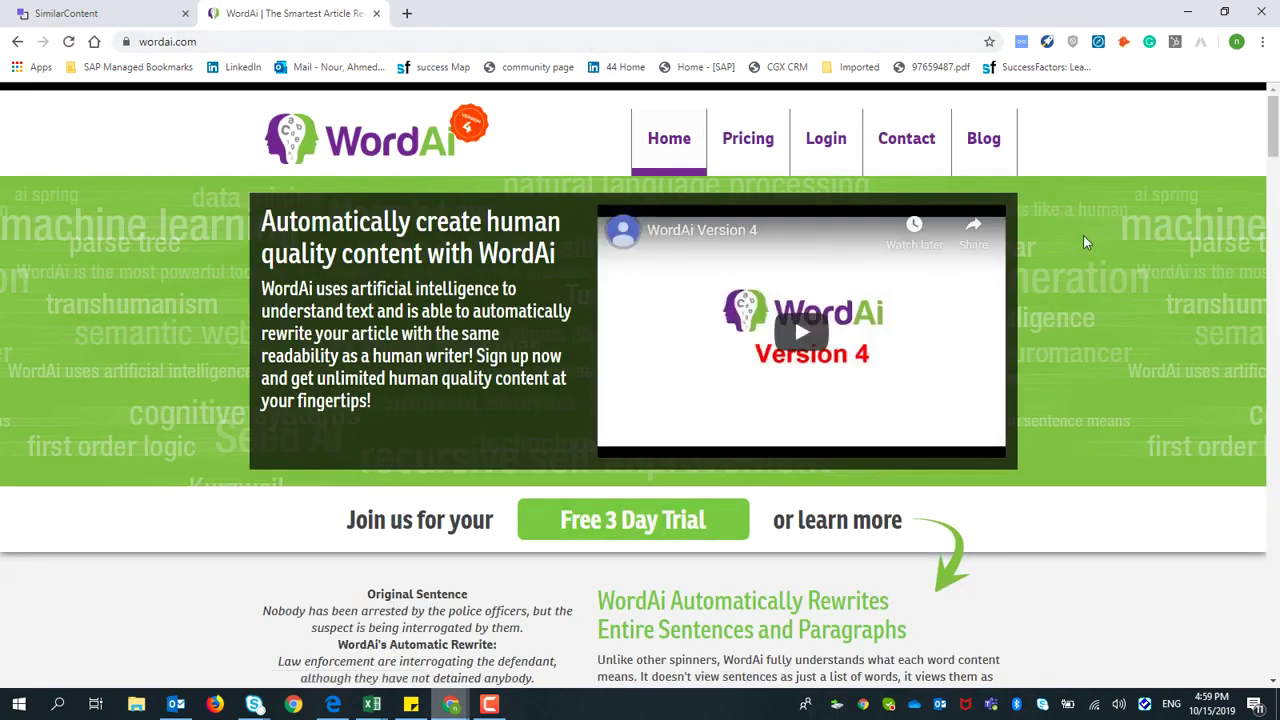
scroll(1085, 241, "down", 2)
scroll(1082, 243, "down", 2)
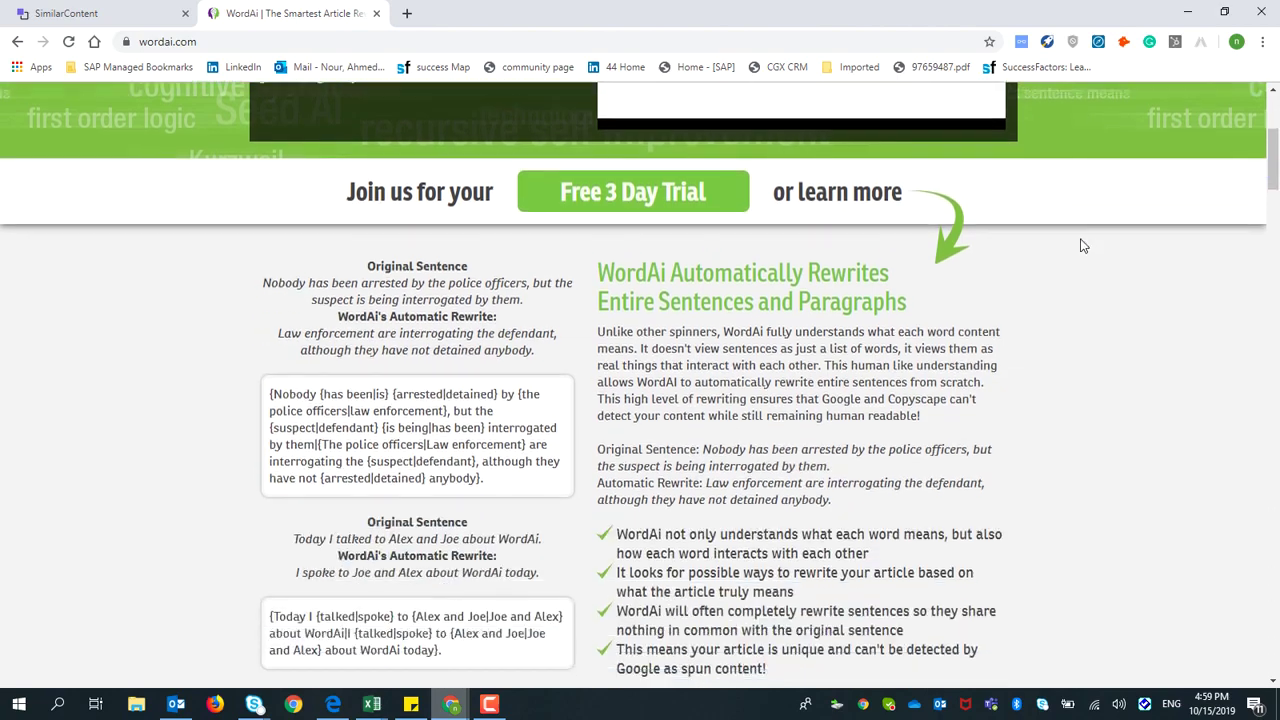
scroll(1078, 245, "down", 1)
scroll(1078, 245, "down", 2)
scroll(1078, 250, "down", 3)
scroll(1076, 250, "down", 2)
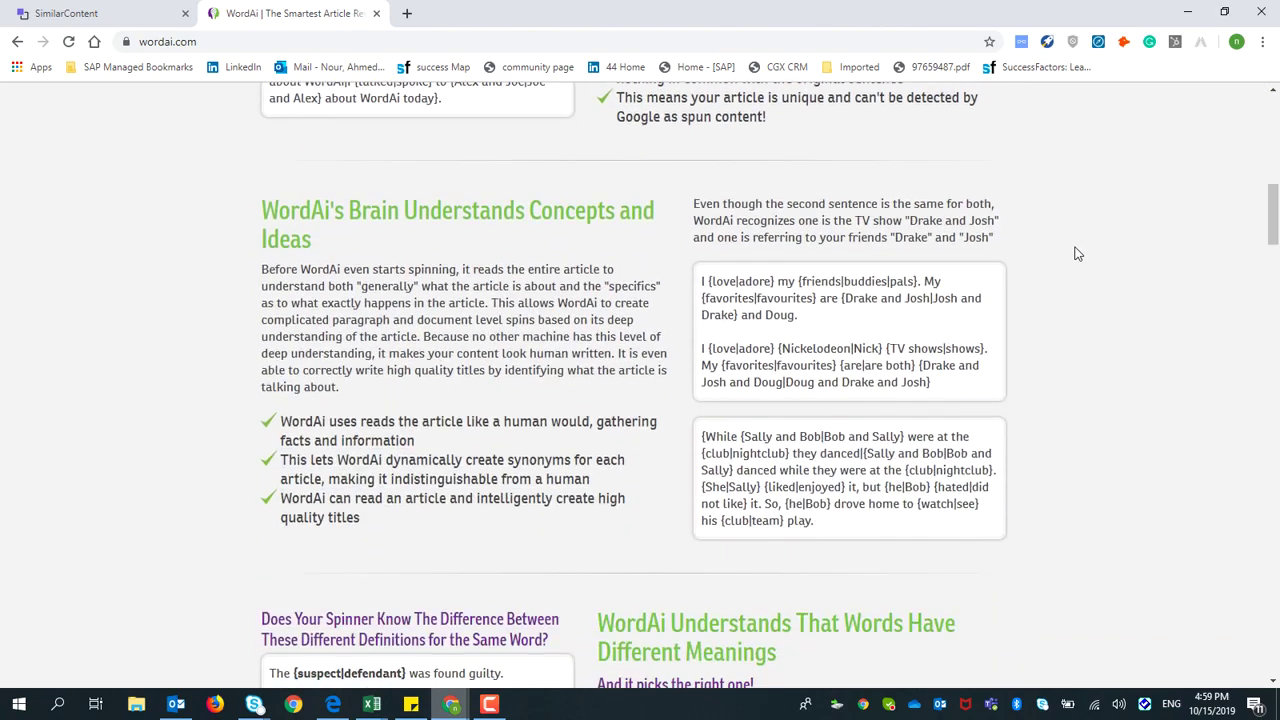
scroll(1074, 248, "down", 2)
scroll(1074, 245, "down", 2)
scroll(1076, 244, "down", 2)
scroll(1076, 245, "down", 2)
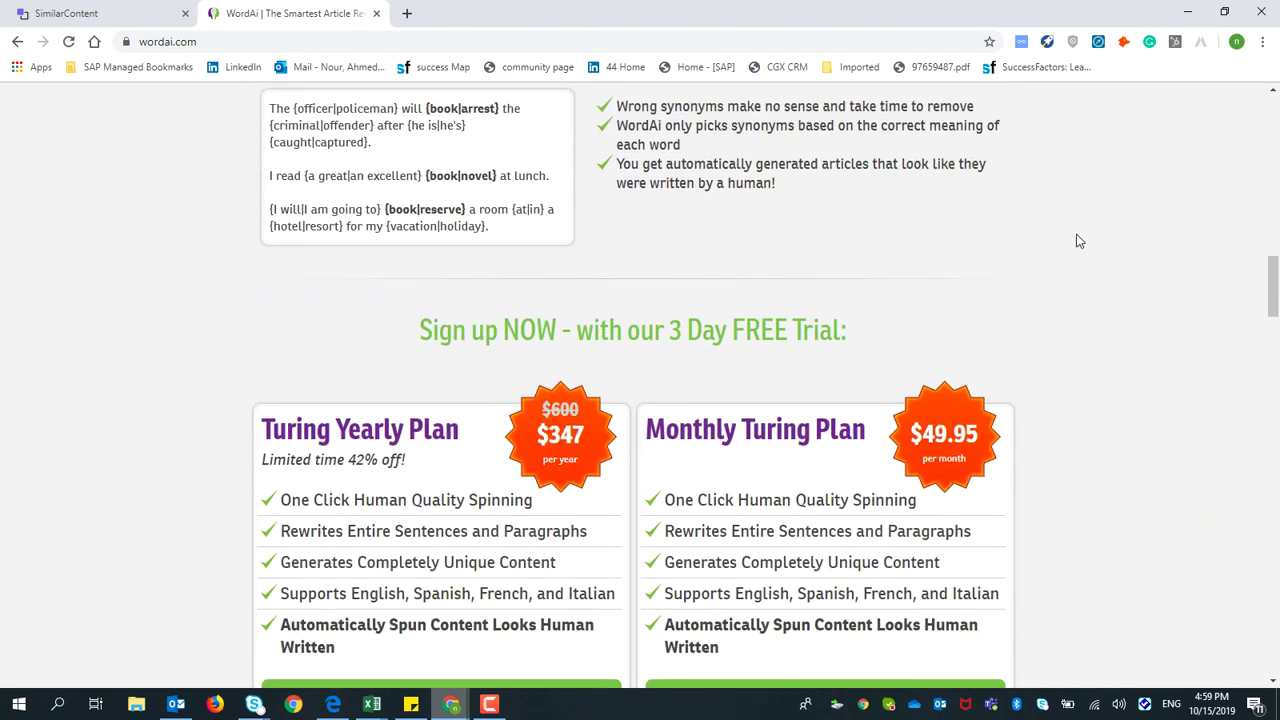
scroll(1077, 240, "down", 2)
scroll(1077, 240, "down", 2)
scroll(1078, 240, "down", 2)
Load 'The Good, the Bad and the Stickers' sample and select its full text.
scroll(1078, 240, "up", 3)
scroll(1078, 240, "down", 4)
scroll(1075, 242, "down", 2)
scroll(1071, 243, "up", 2)
scroll(1070, 245, "down", 1)
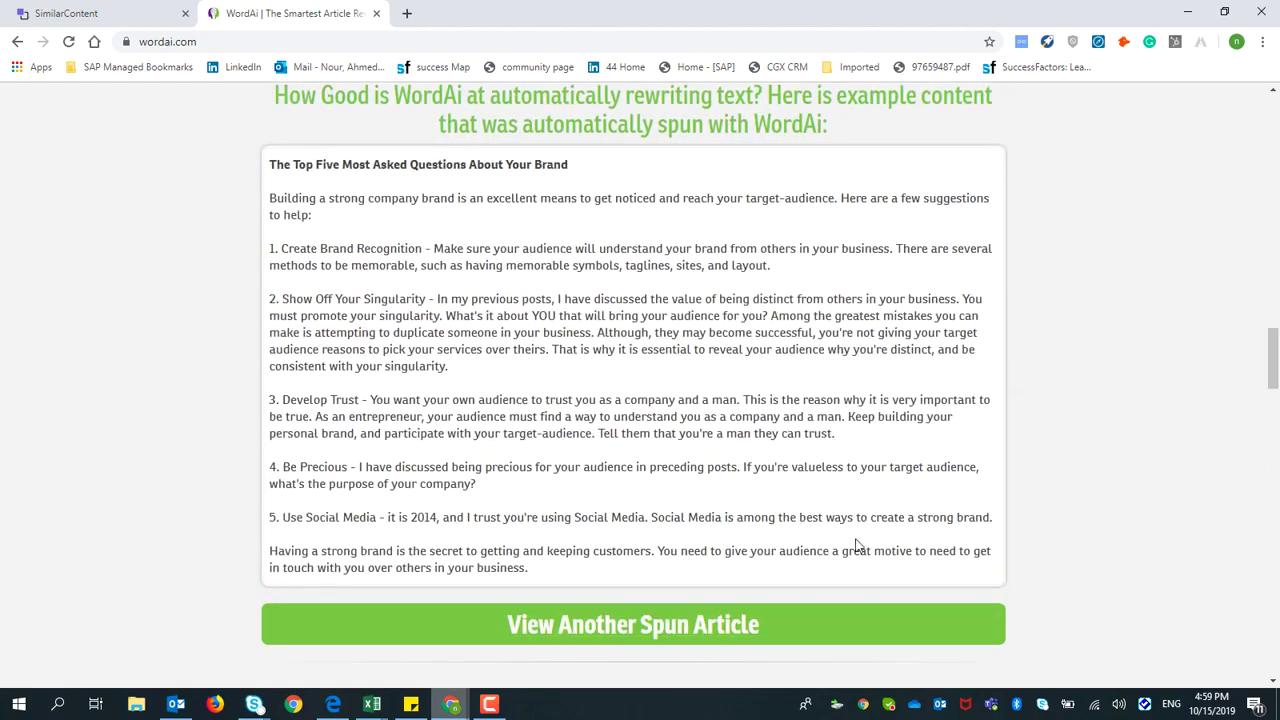
left_click(601, 633)
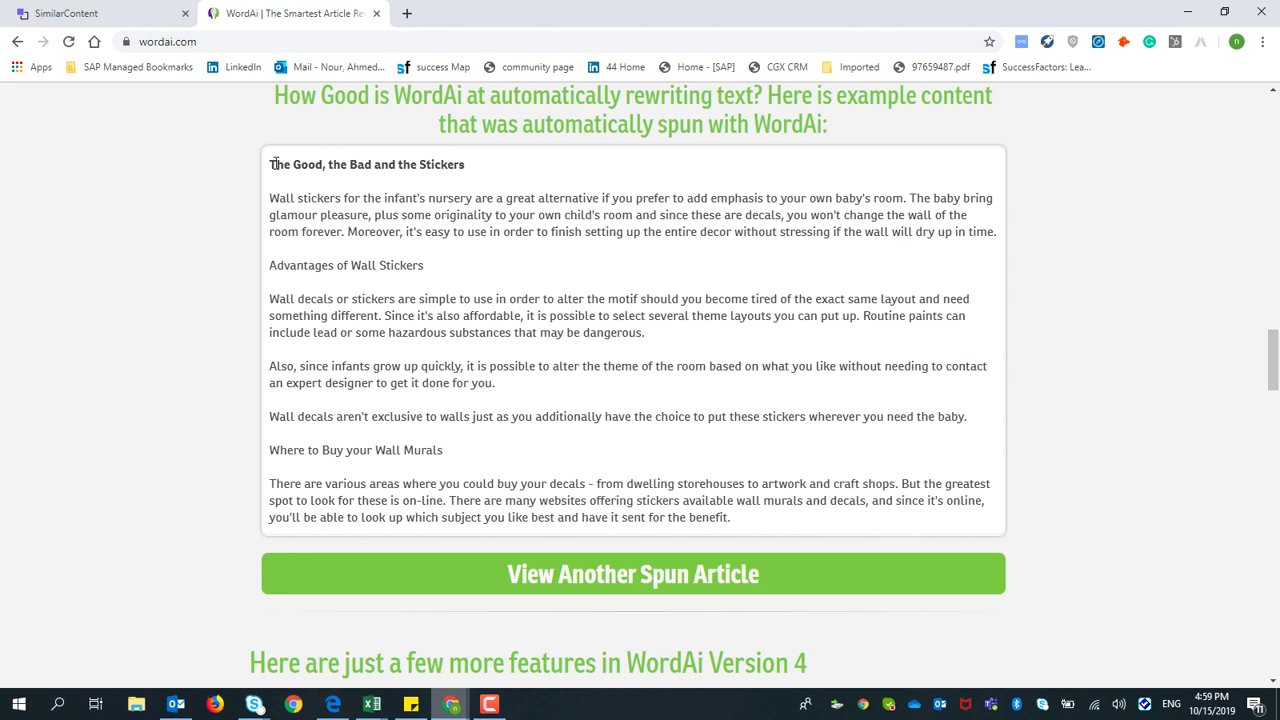
left_click_drag(270, 164, 744, 516)
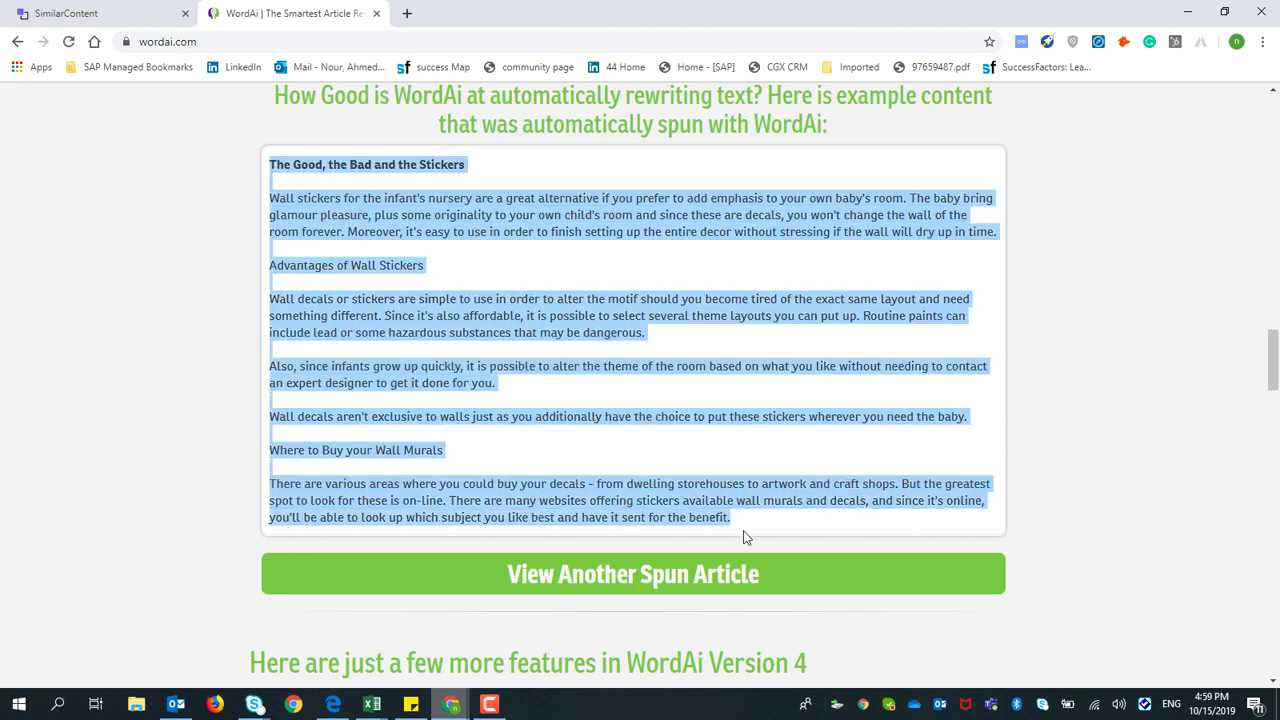
Back in SimilarContent, turn off right-to-left text direction in the Topic Difficulty tool.
key("ctrl+shift+Tab")
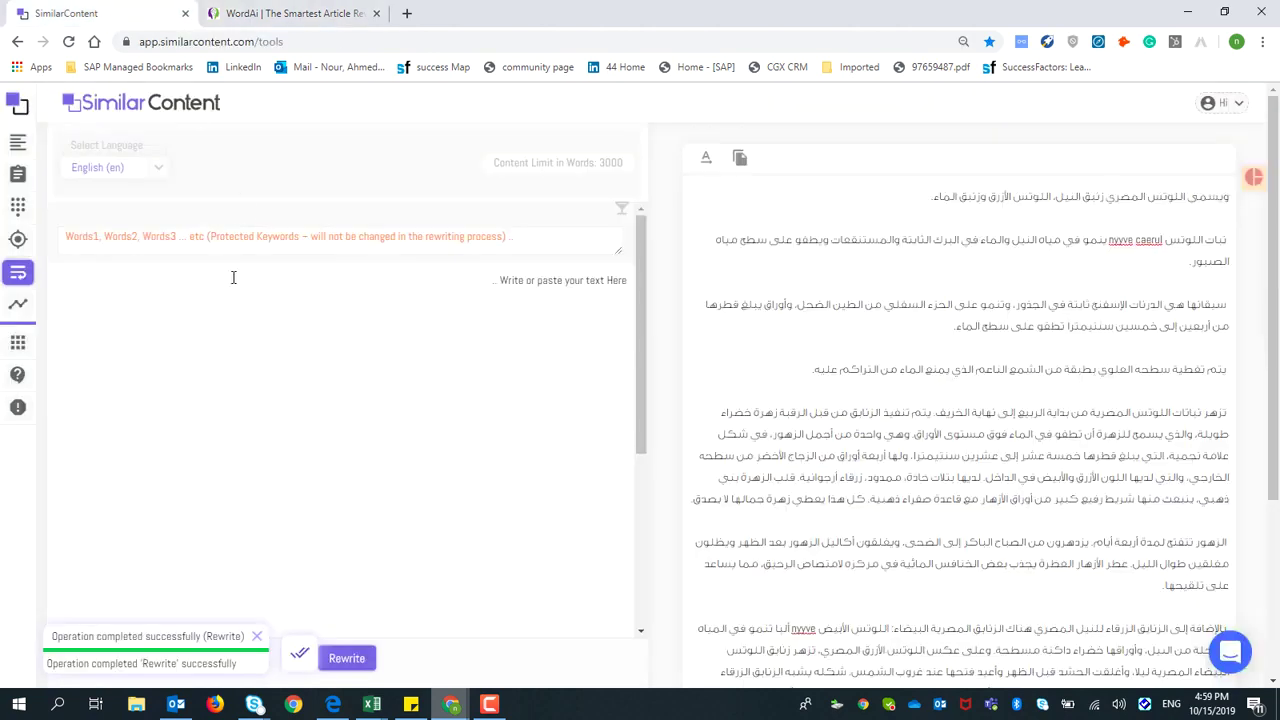
left_click(323, 318)
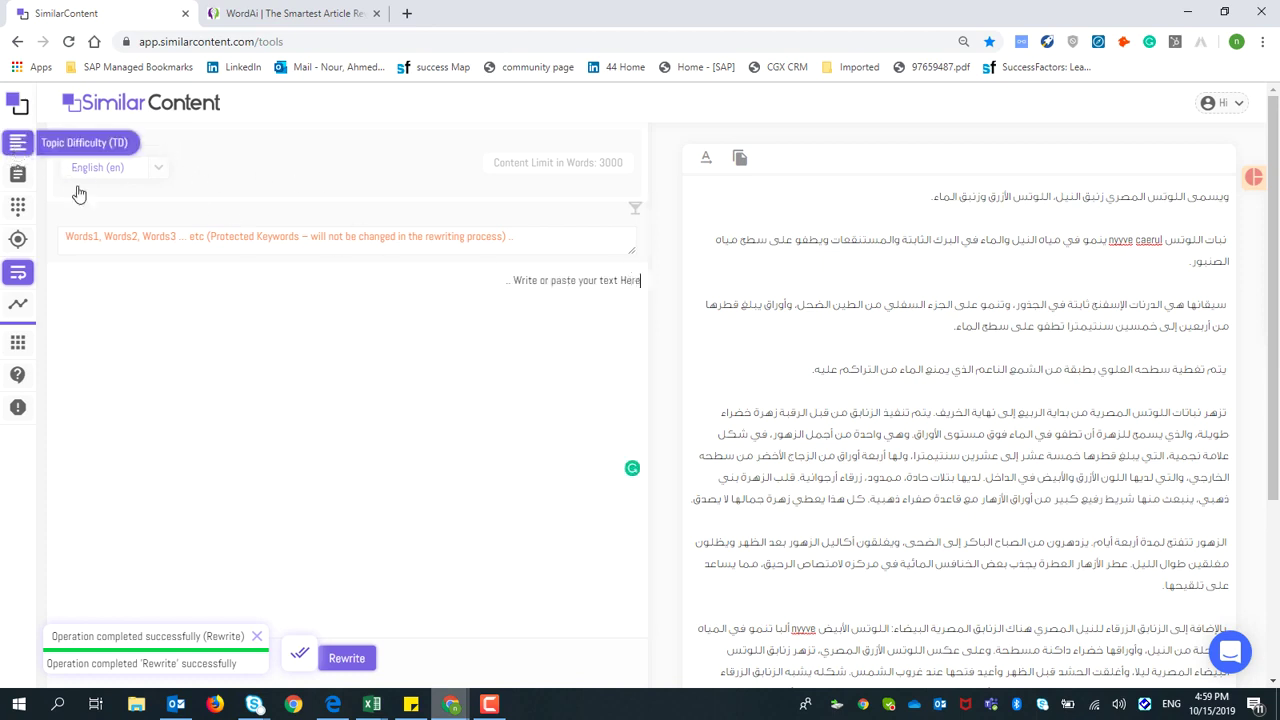
left_click(18, 143)
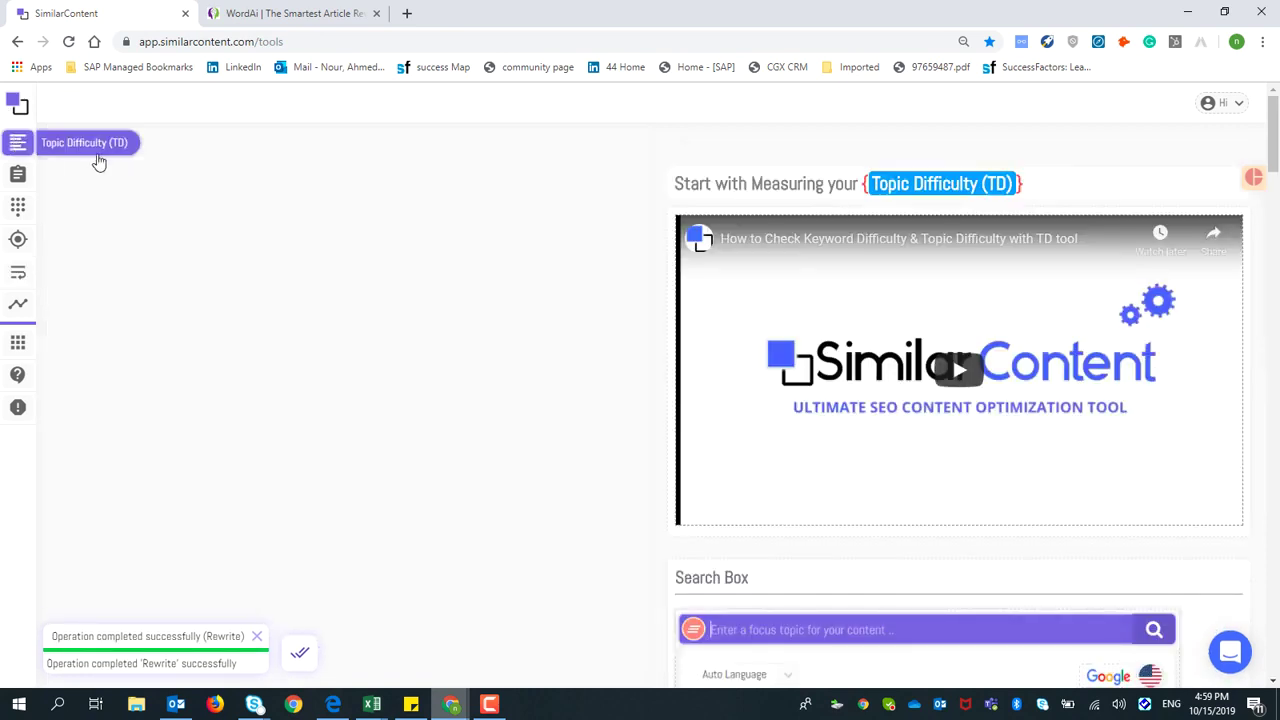
left_click(508, 103)
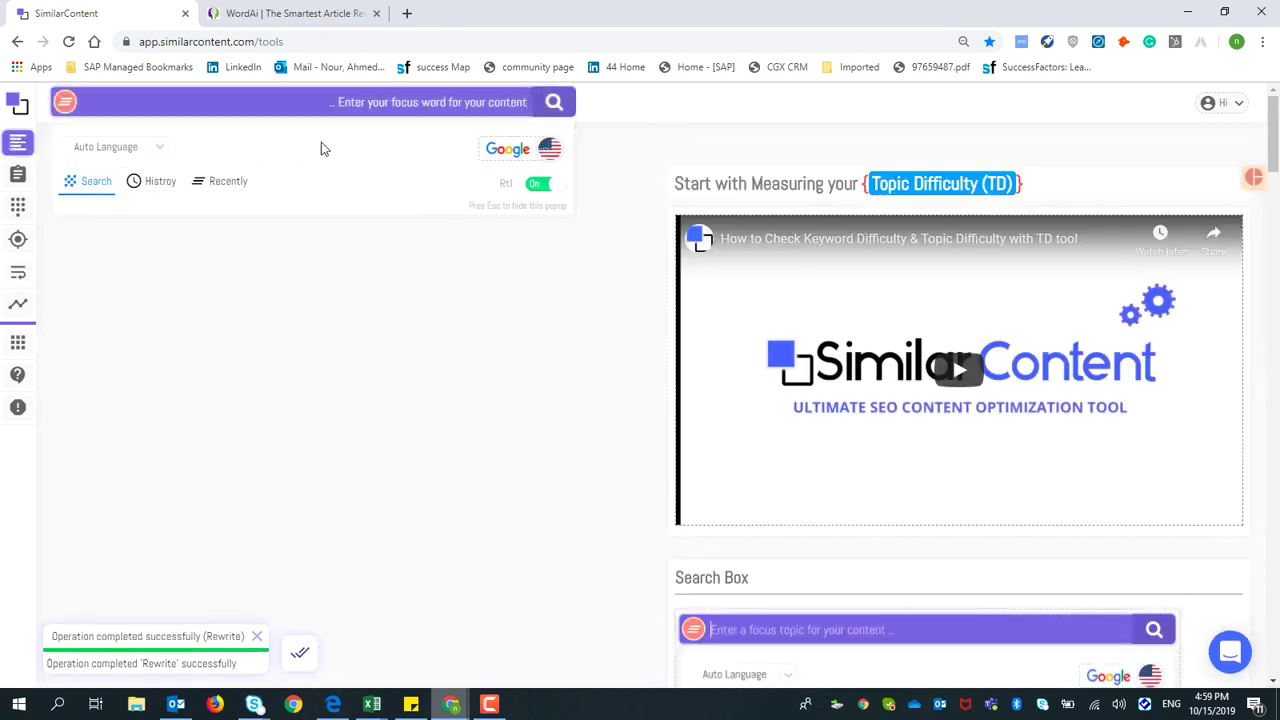
left_click(549, 187)
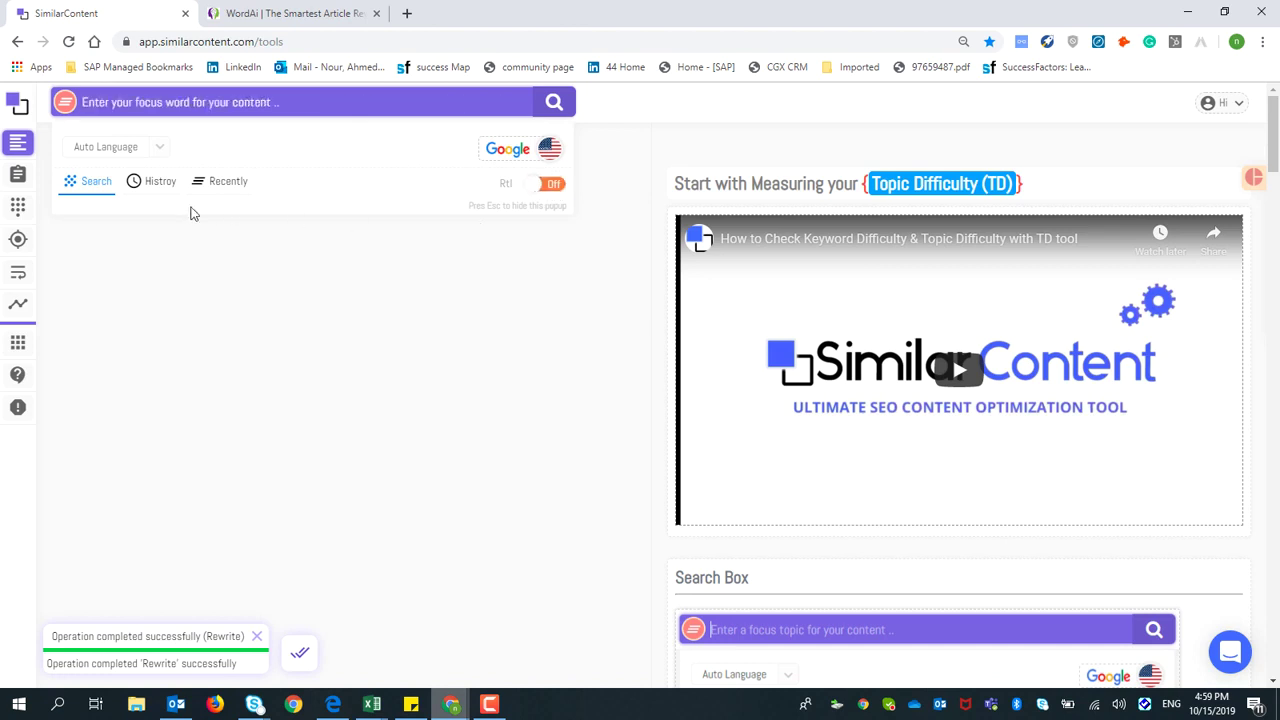
left_click(10, 278)
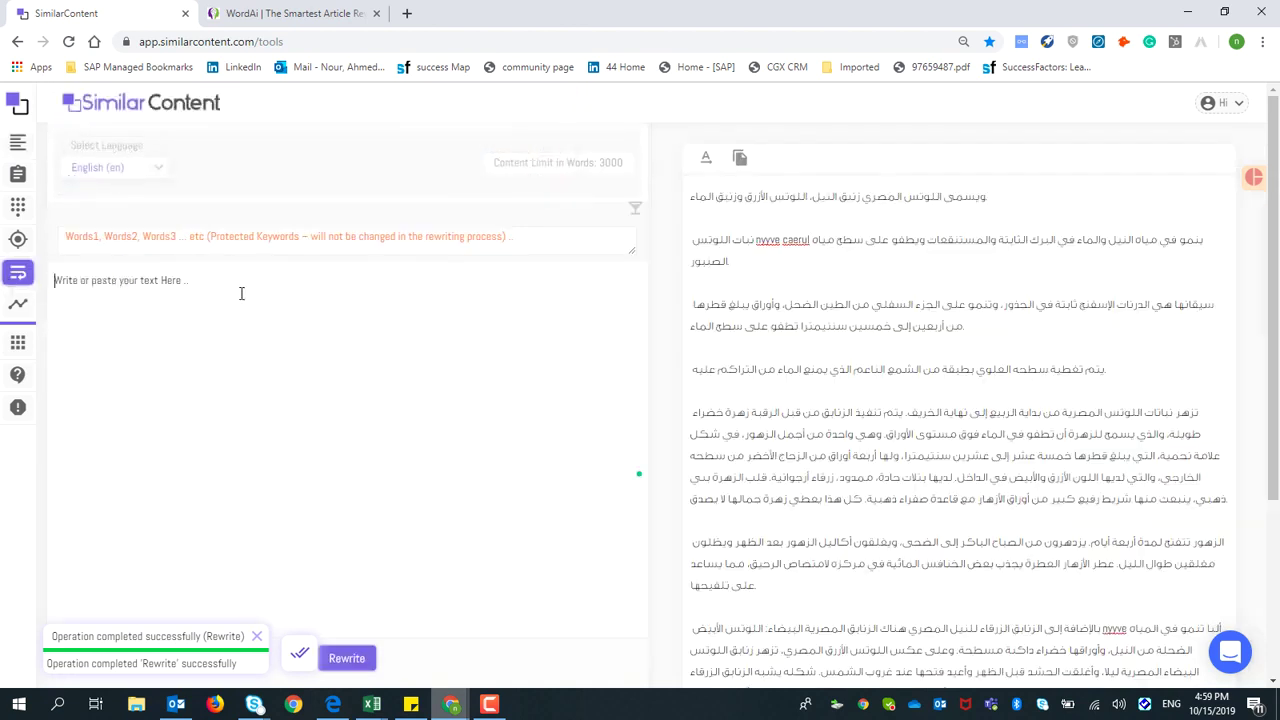
Paste the English wall-stickers article into the input and scroll back to its top.
type("Also, since infants grow up quickly, it is possible to alter the theme of the room based on what you like without needing to contact an expert designer to get it done for you.  Wall decals aren't exclusive to walls just as you additionally have the choice to put these stickers wherever you need the baby.  Where to Buy your Wall Murals  There are various areas where you could buy your decals - from dwelling storehouses to artwork and craft shops. But the greatest spot to look for these is on-line. There are many websites offering stickers available wall murals and decals, and since it's online, you'll be able to look up which subject you like best and have it sent for the benefit.")
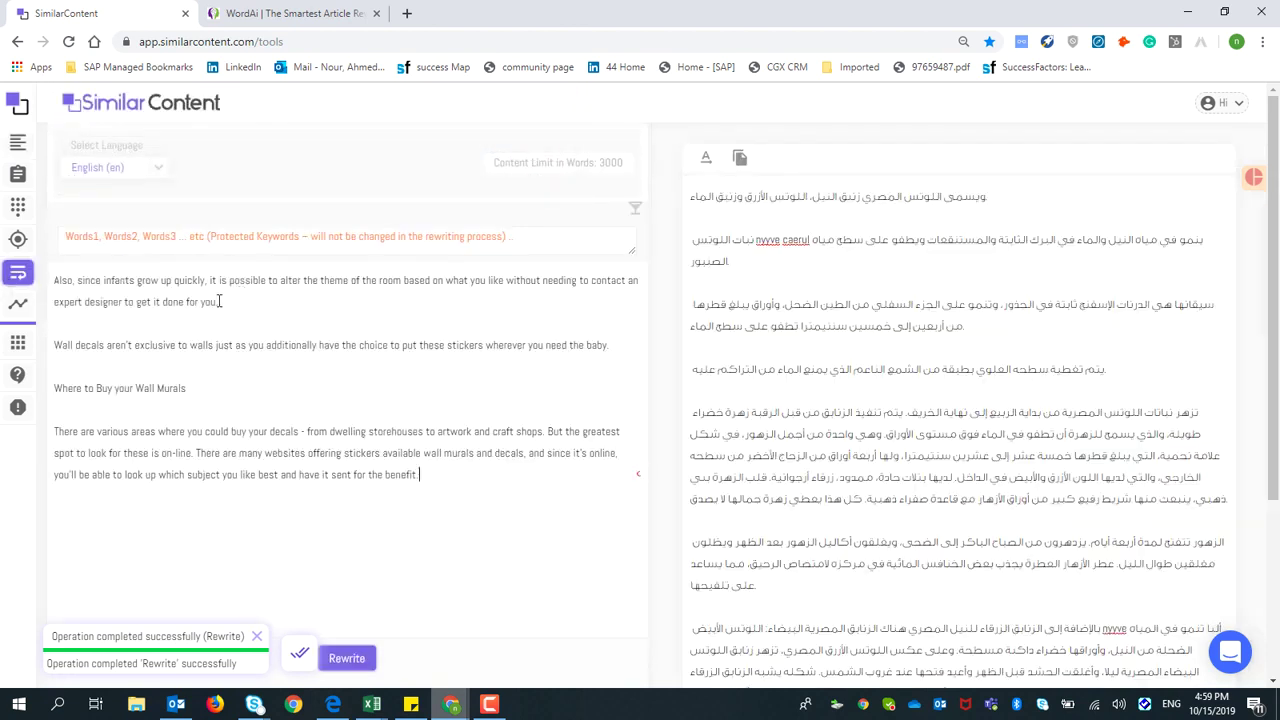
left_click_drag(205, 302, 212, 396)
scroll(224, 369, "up", 3)
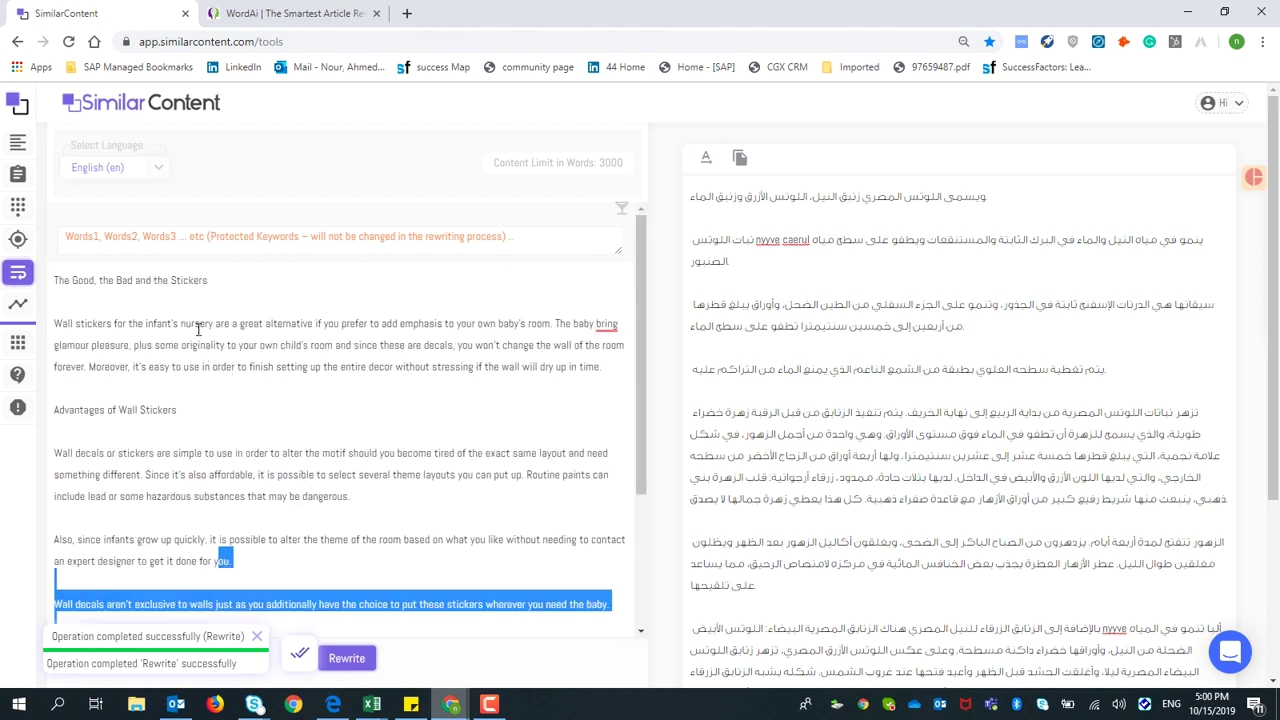
scroll(200, 330, "down", 4)
scroll(200, 330, "down", 1)
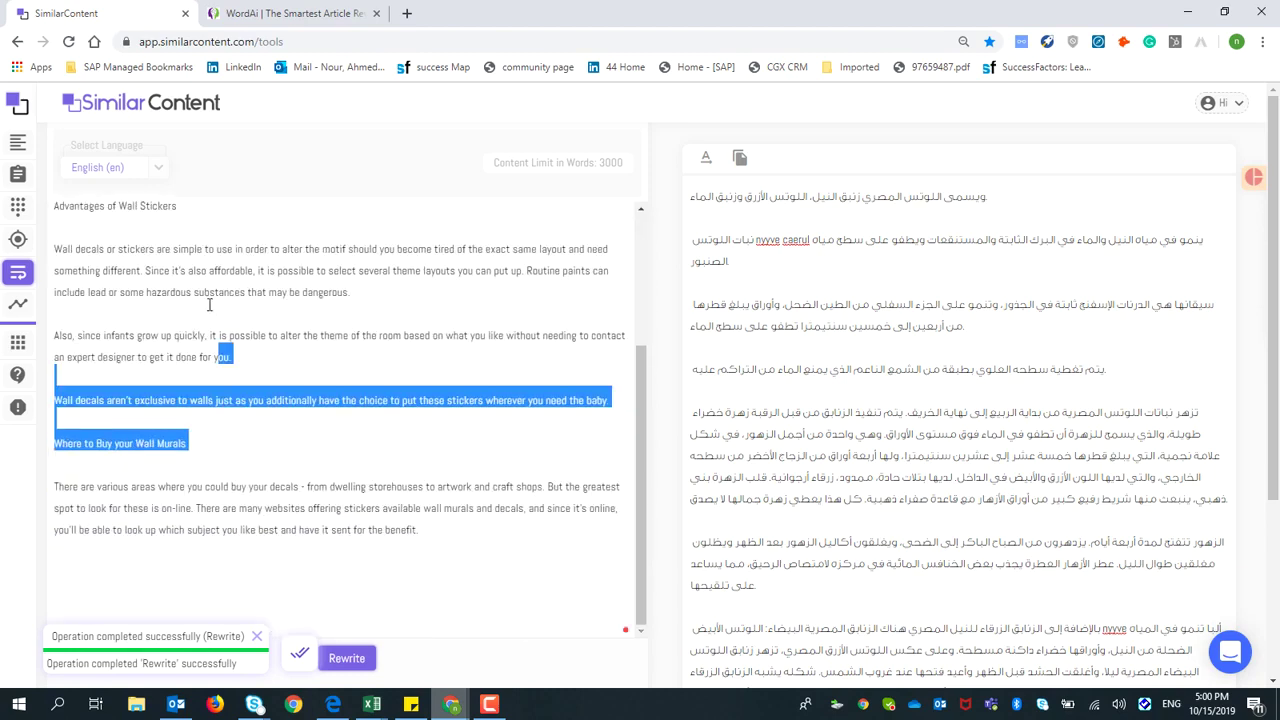
left_click(208, 308)
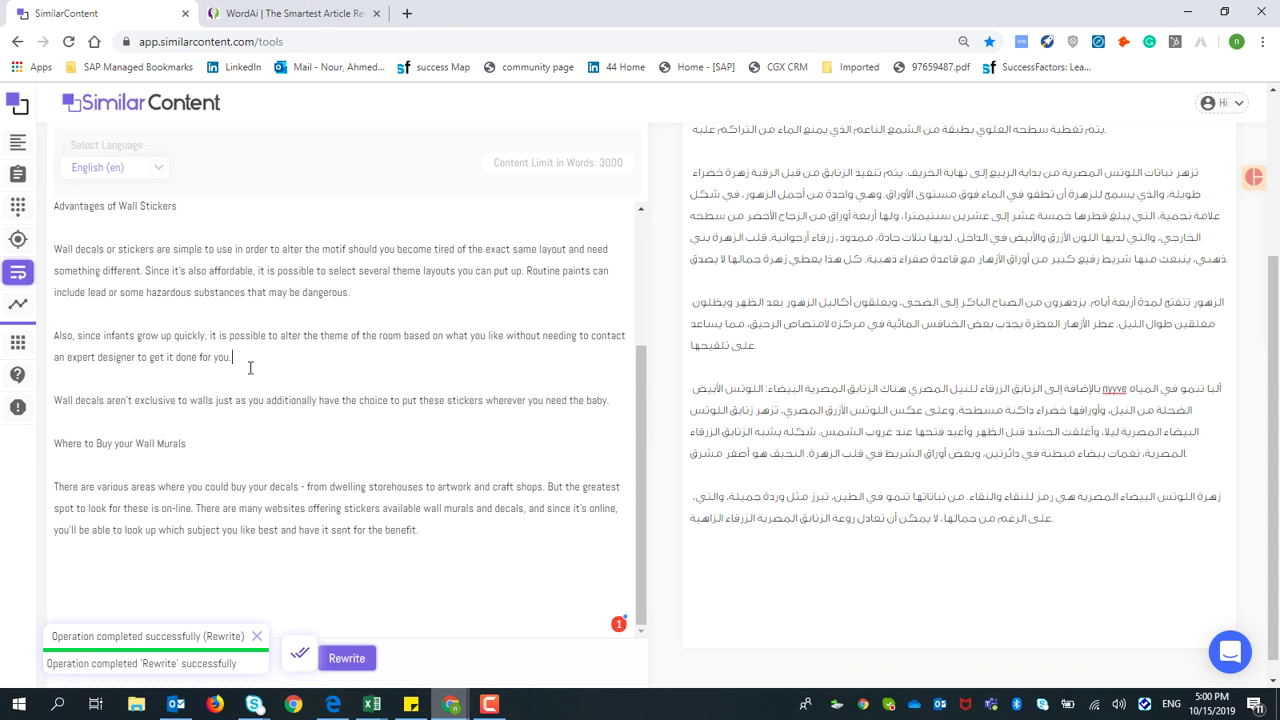
scroll(253, 369, "up", 5)
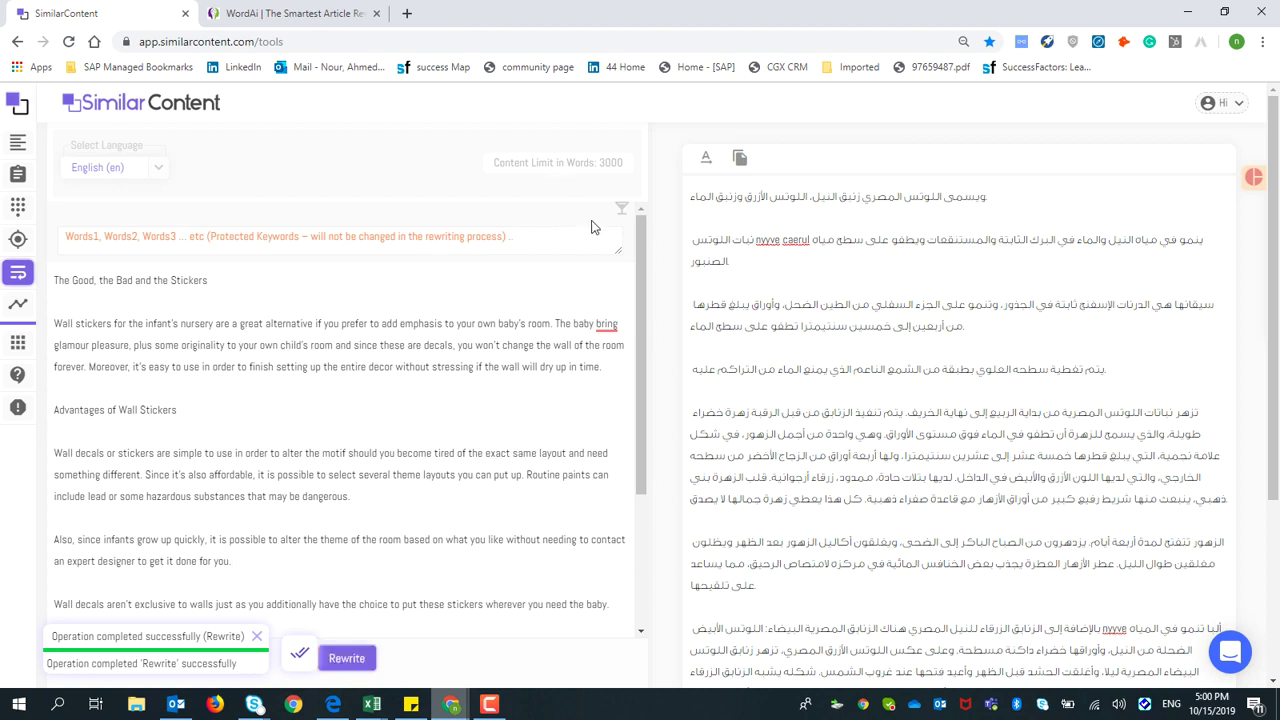
Rewrite the wall-stickers article, producing the 'Good, bad and sticker' output.
left_click(388, 240)
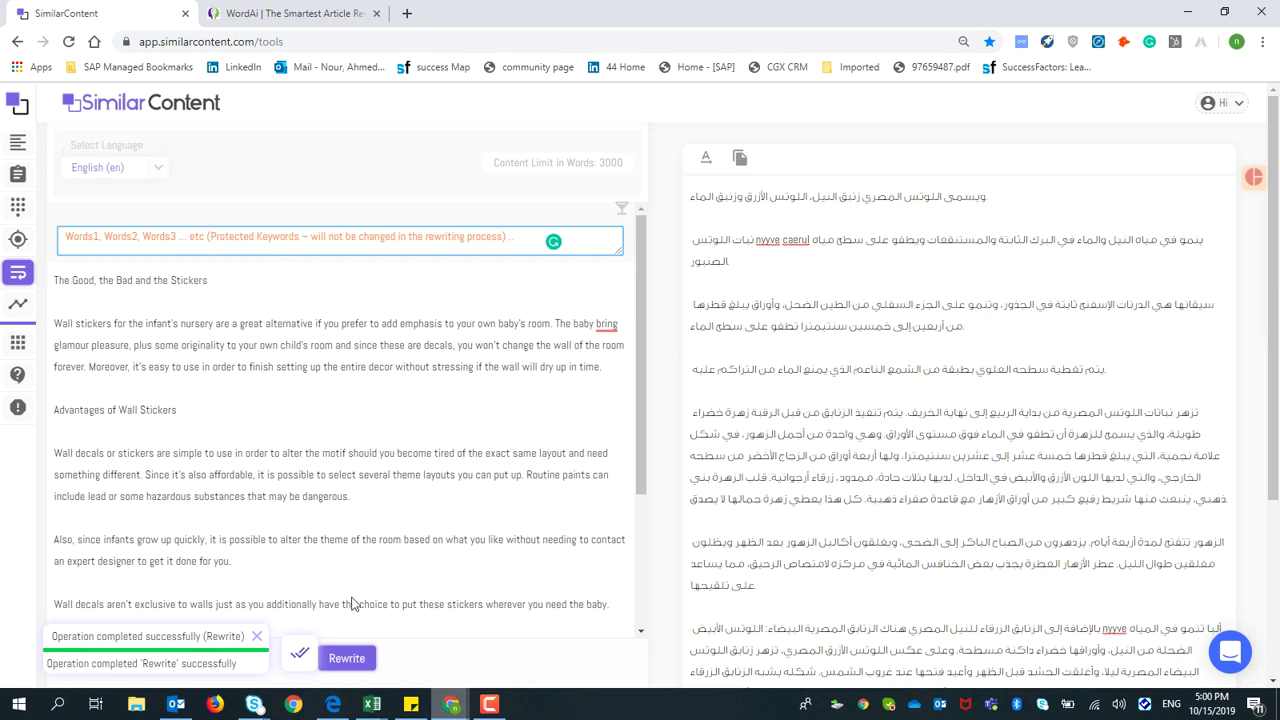
left_click(355, 662)
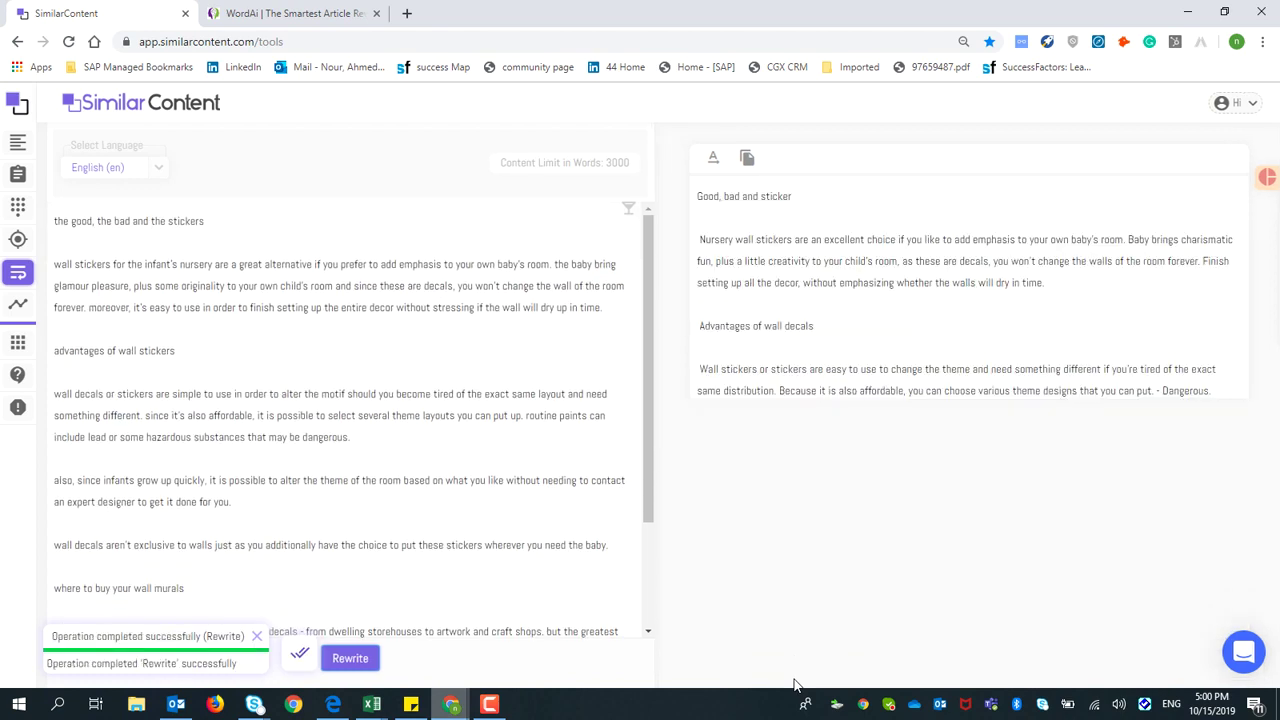
left_click(938, 343)
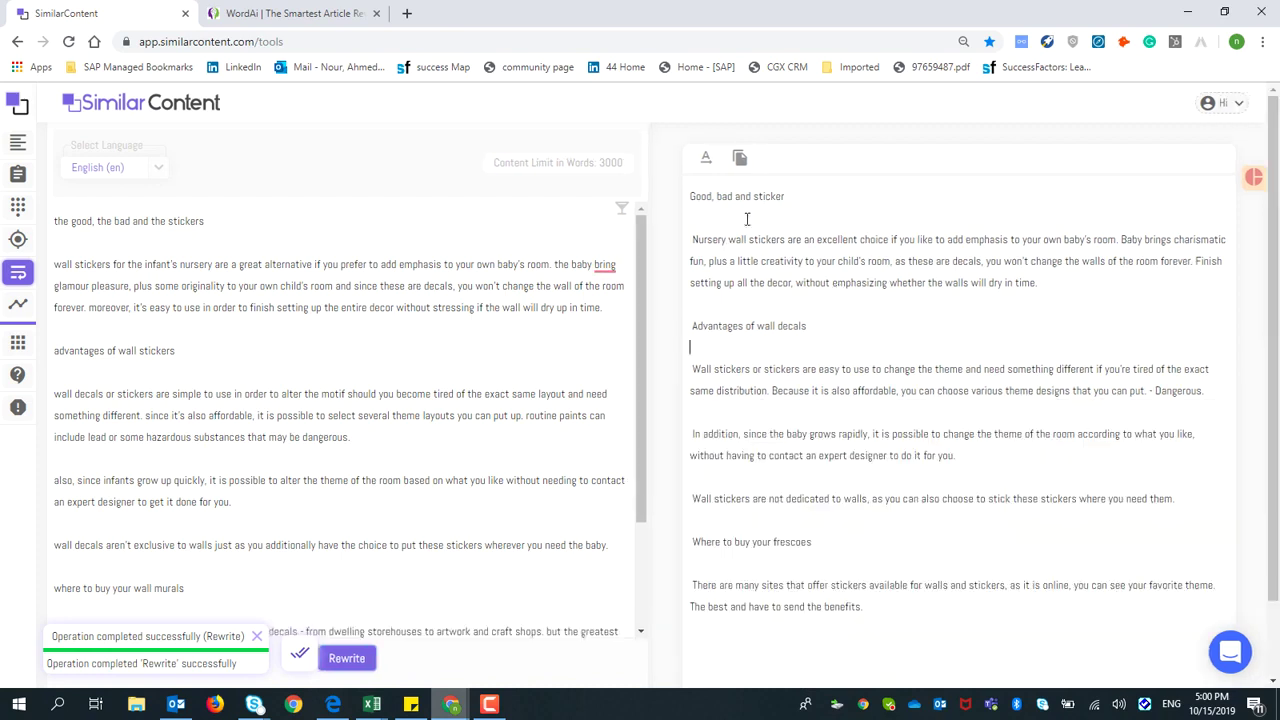
left_click_drag(702, 196, 868, 610)
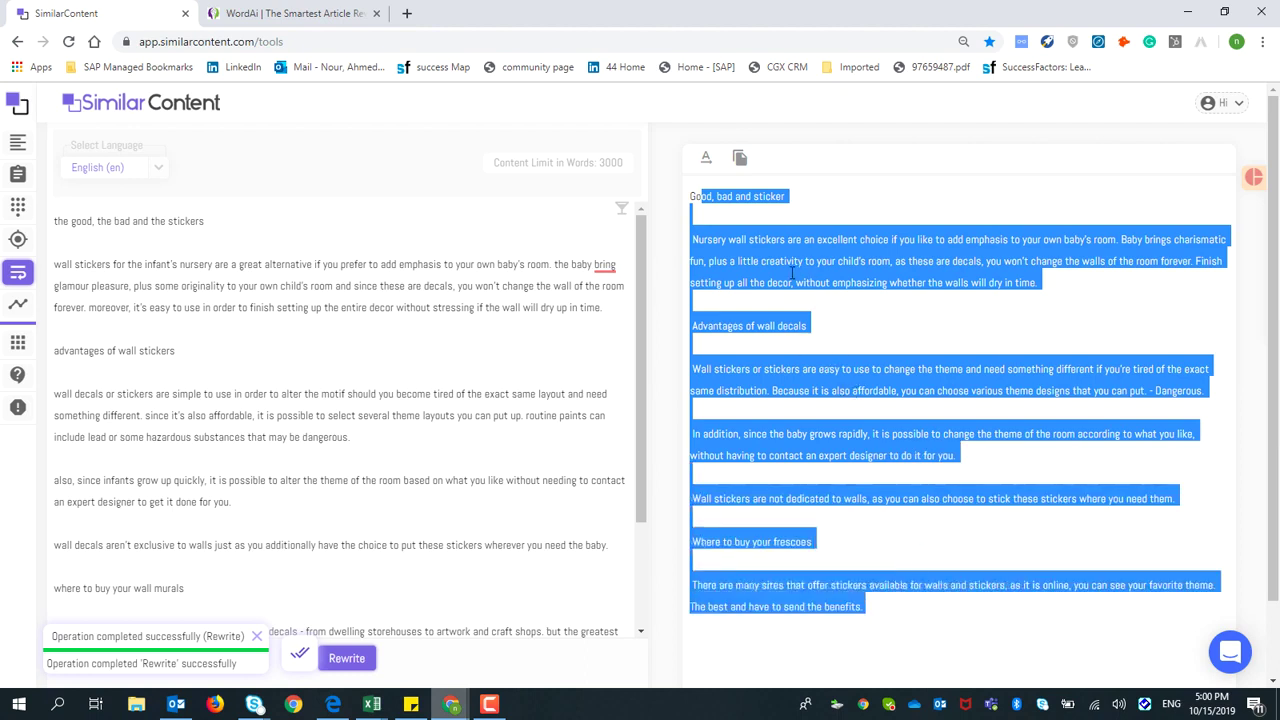
left_click(731, 252)
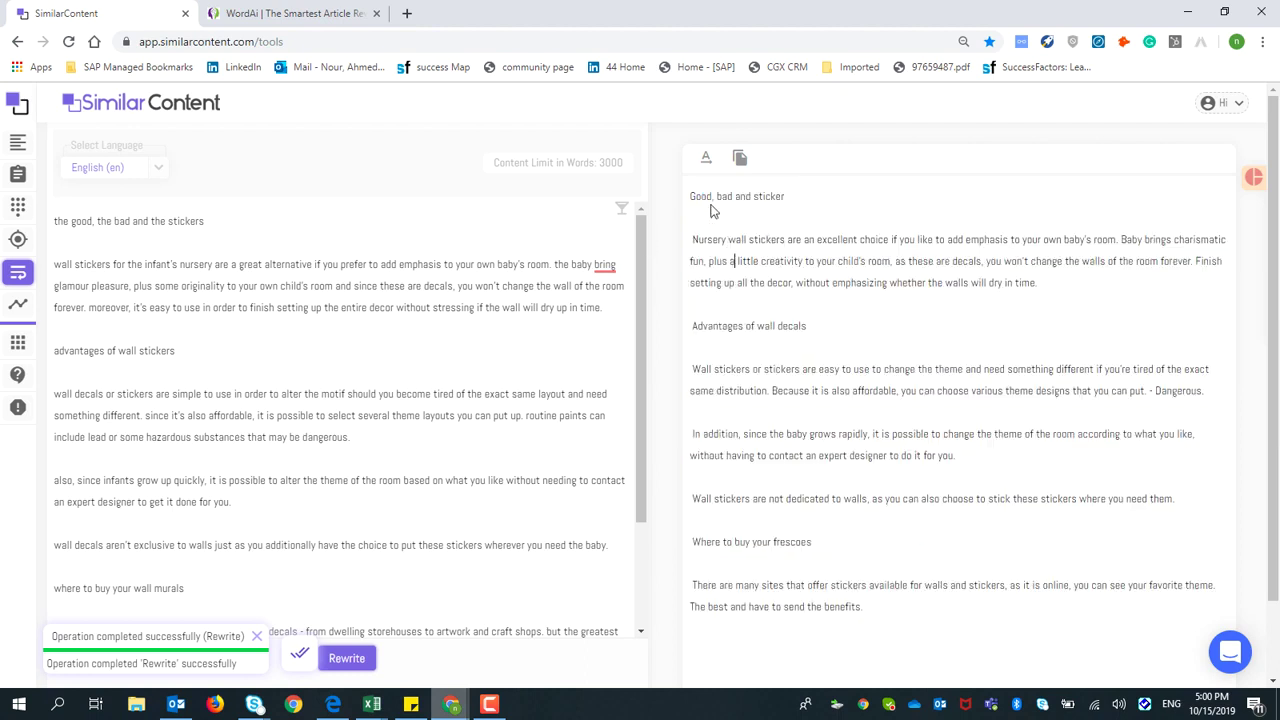
mouse_move(690, 196)
left_mouse_down()
mouse_move(806, 344)
mouse_move(860, 612)
left_mouse_up()
scroll(830, 340, "down", 2)
scroll(815, 366, "up", 2)
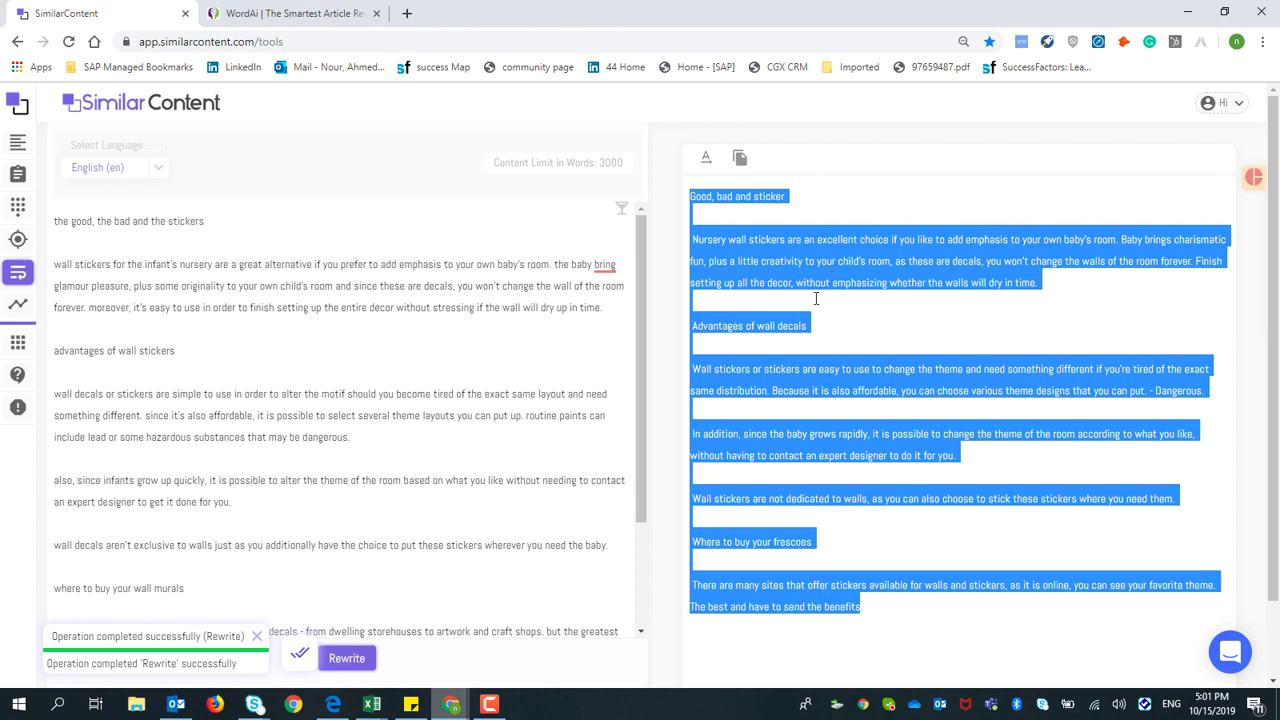
left_click(736, 197)
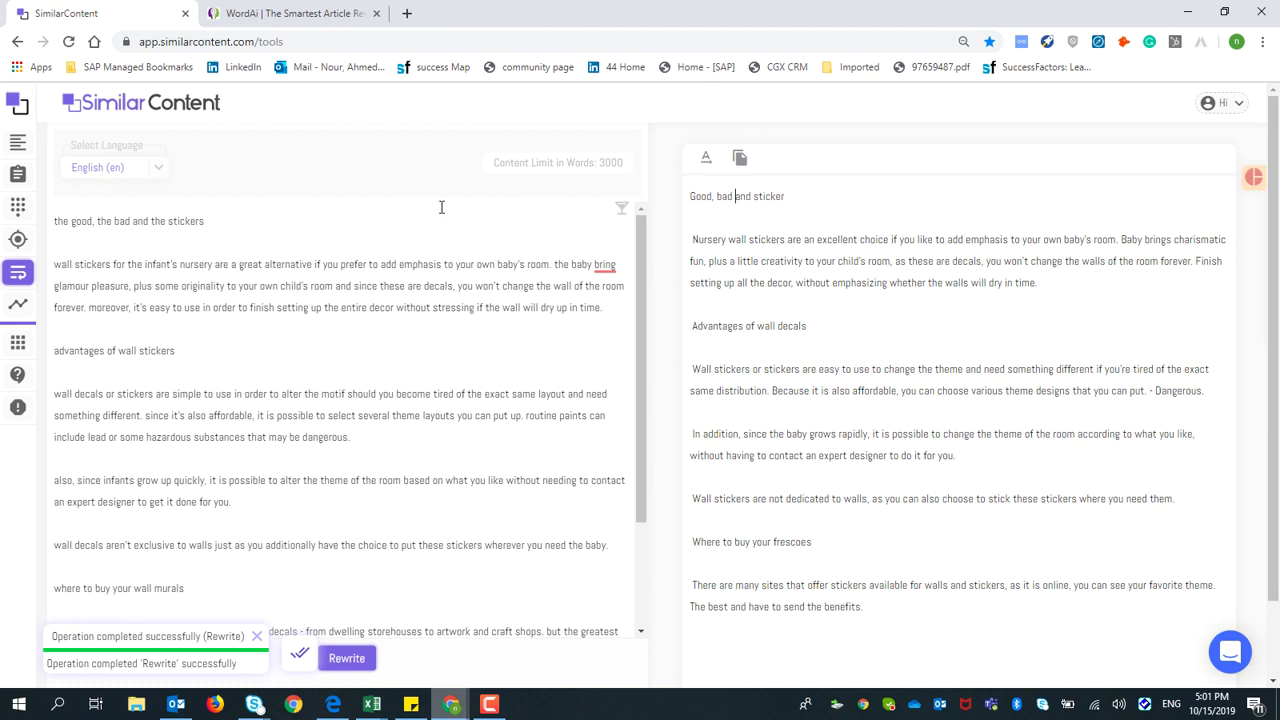
Select 'sticker' in the output heading and place the caret after it to pluralise it.
double_click(763, 196)
double_click(185, 221)
double_click(774, 196)
left_click(790, 196)
Review the rewritten output's middle paragraphs and return to the WordAi sample article.
scroll(784, 263, "down", 1)
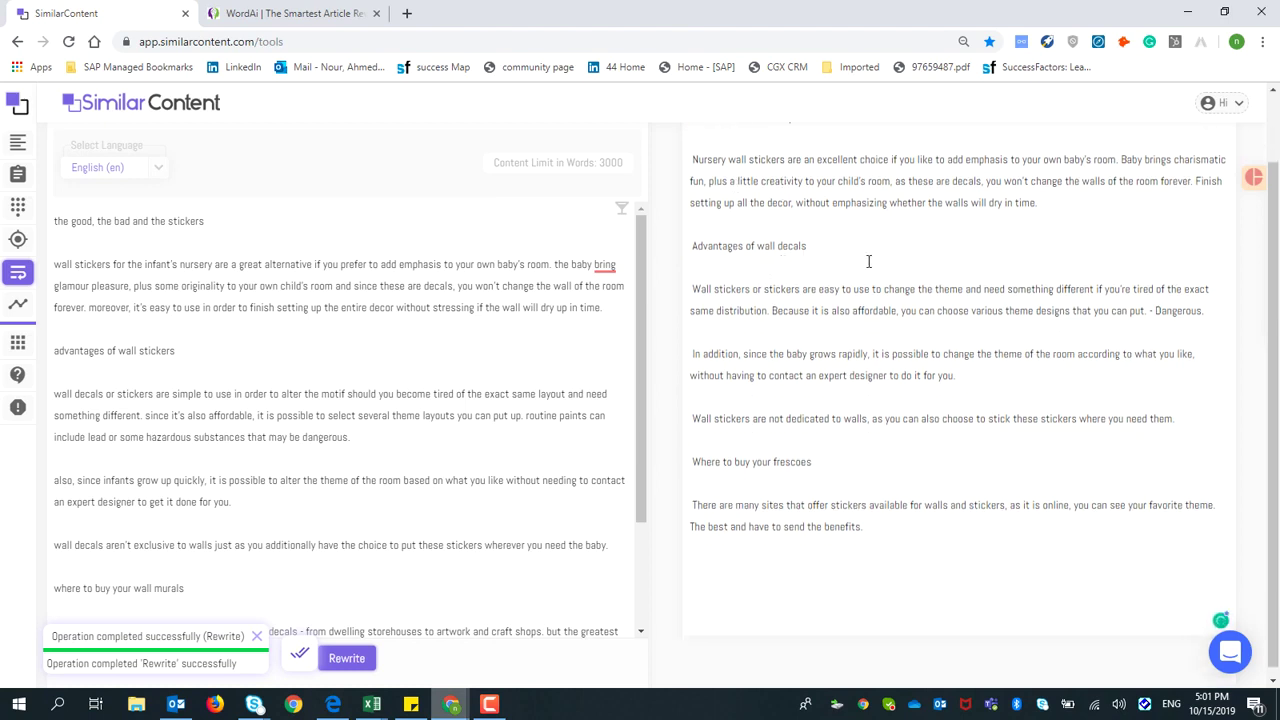
scroll(849, 287, "down", 1)
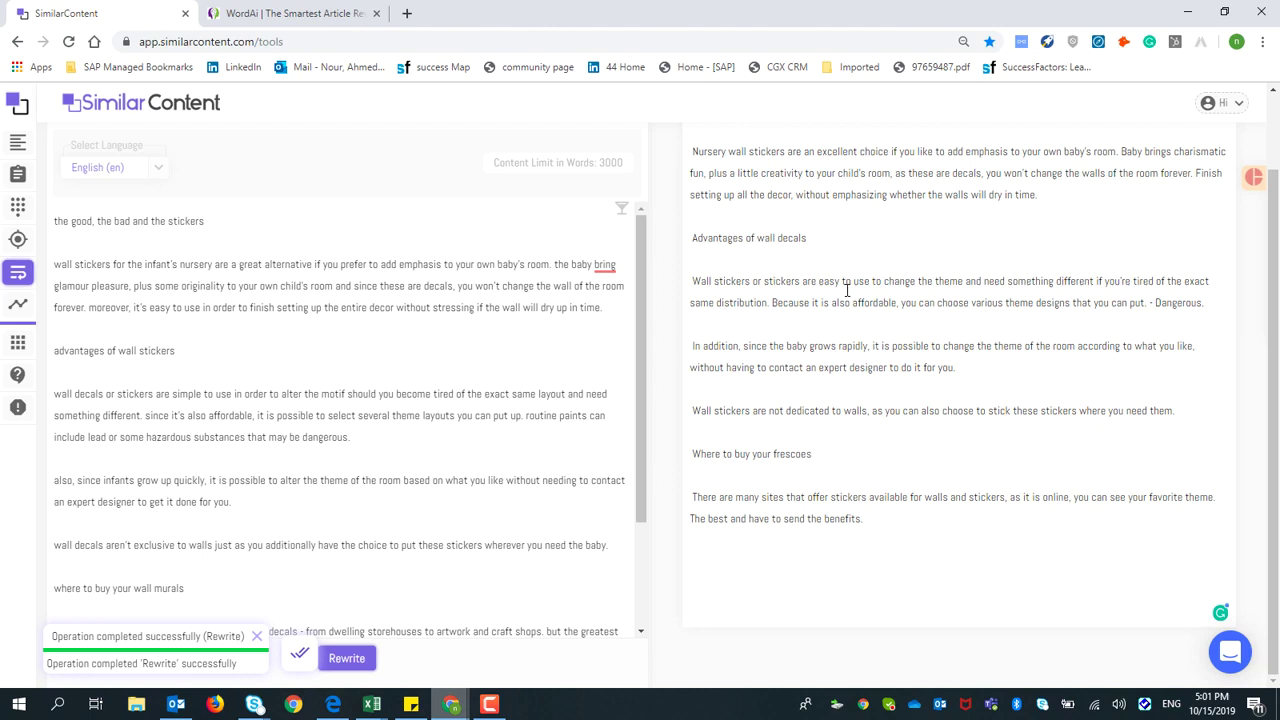
scroll(836, 365, "up", 1)
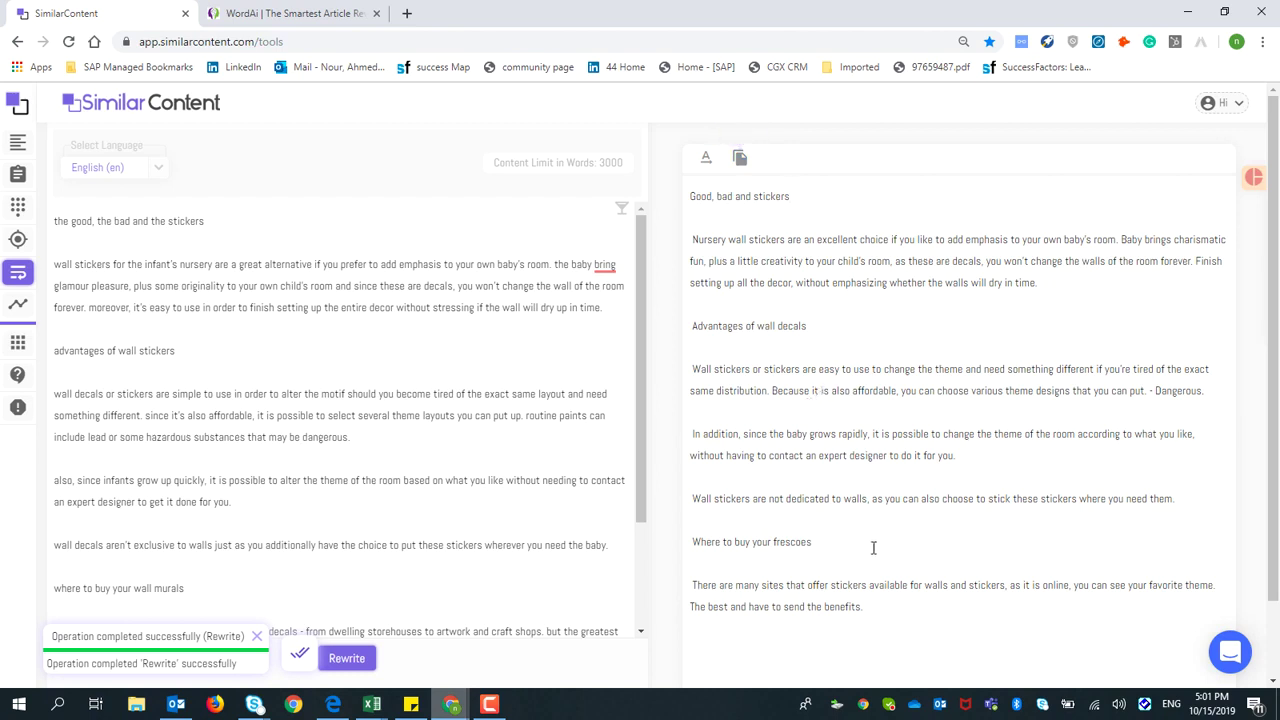
left_click_drag(874, 552, 800, 283)
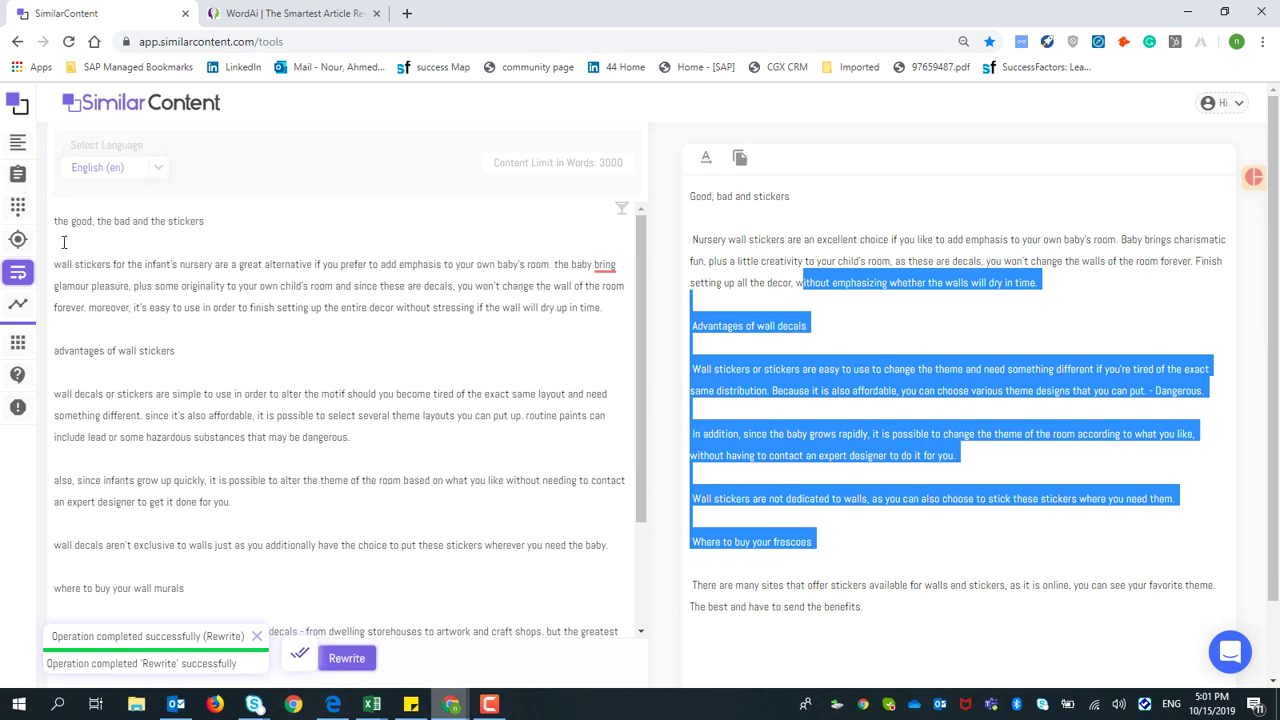
left_click(341, 447)
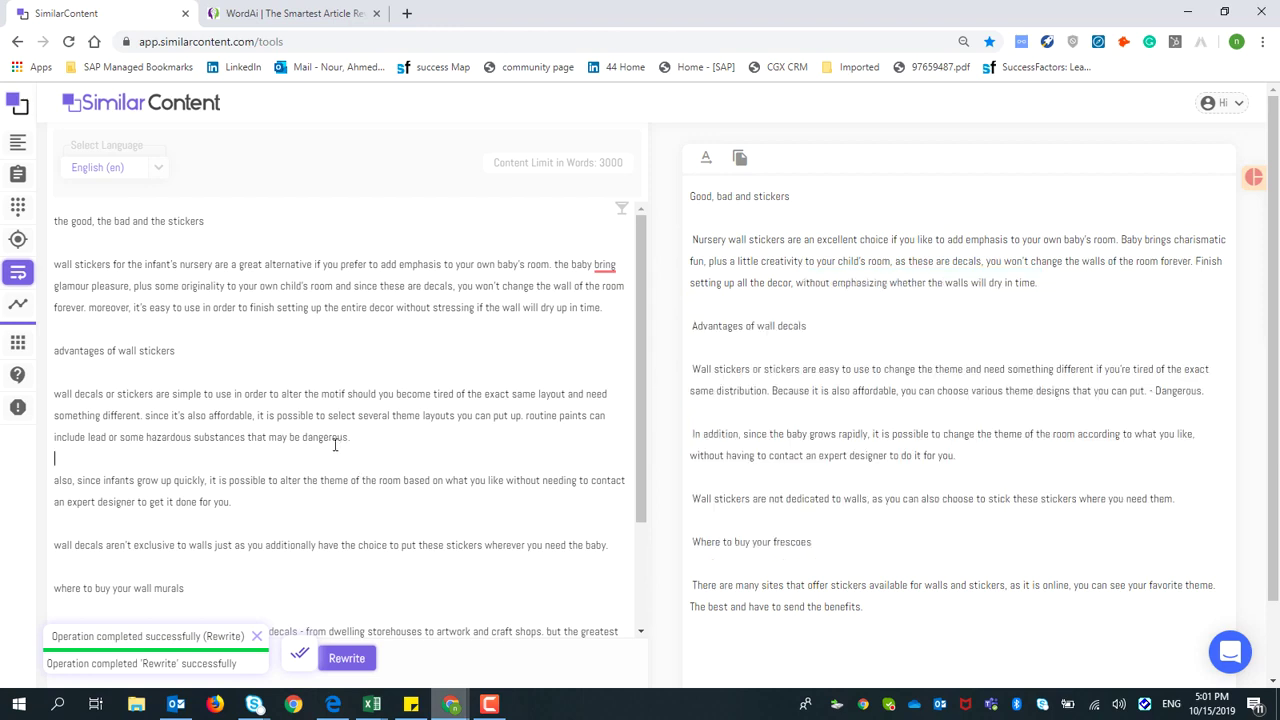
left_click(290, 13)
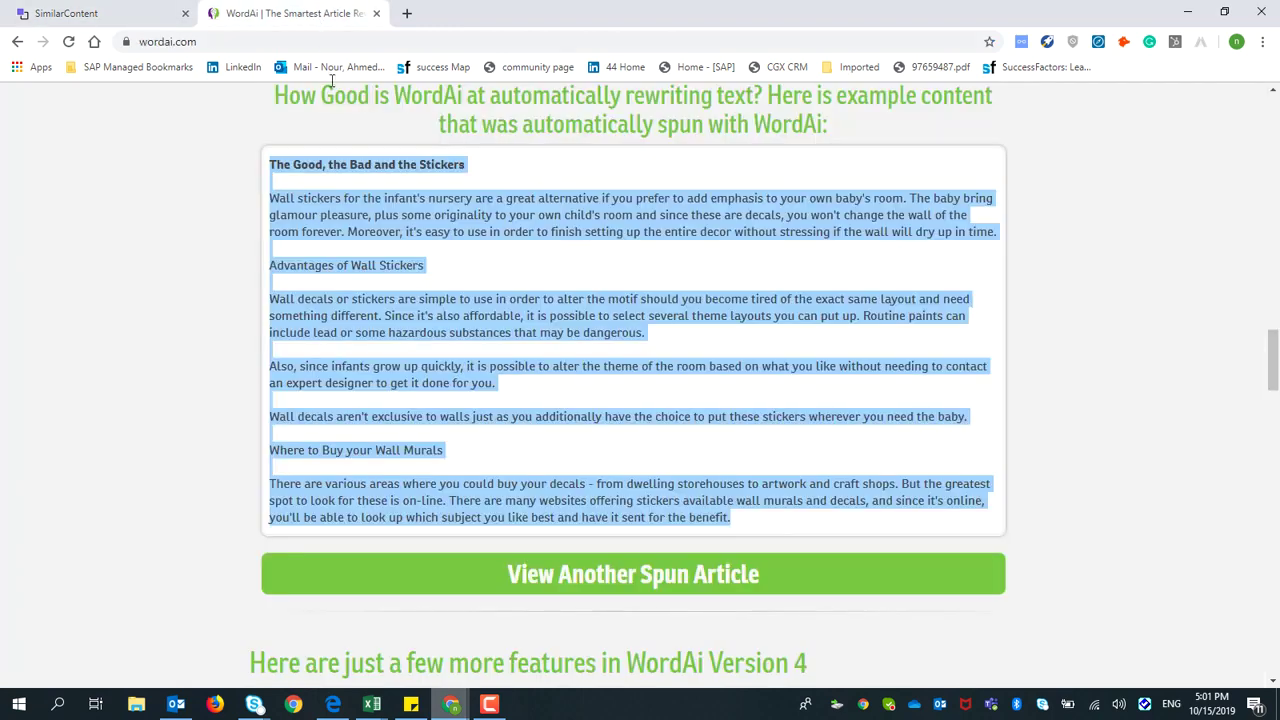
Load WordAi's gym sample article and paste it over SimilarContent's old input text.
left_click(643, 578)
mouse_move(270, 157)
left_mouse_down()
mouse_move(860, 551)
mouse_move(898, 642)
left_mouse_up()
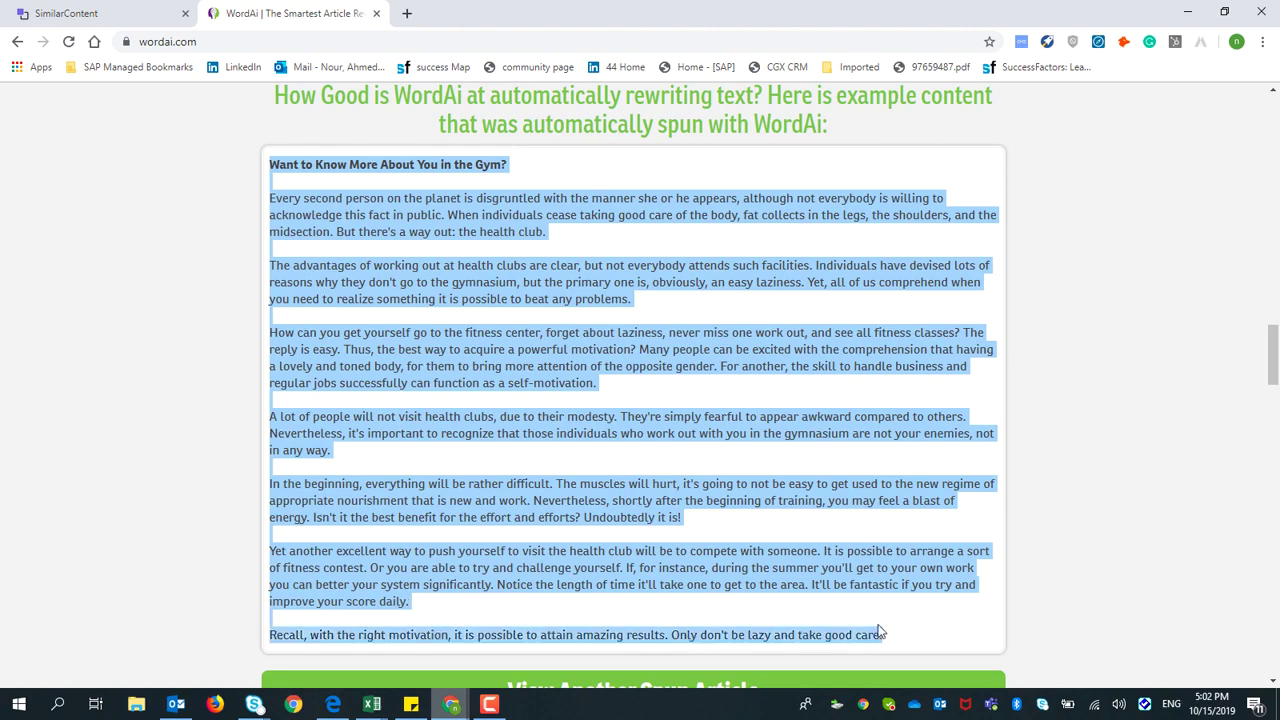
left_click(128, 9)
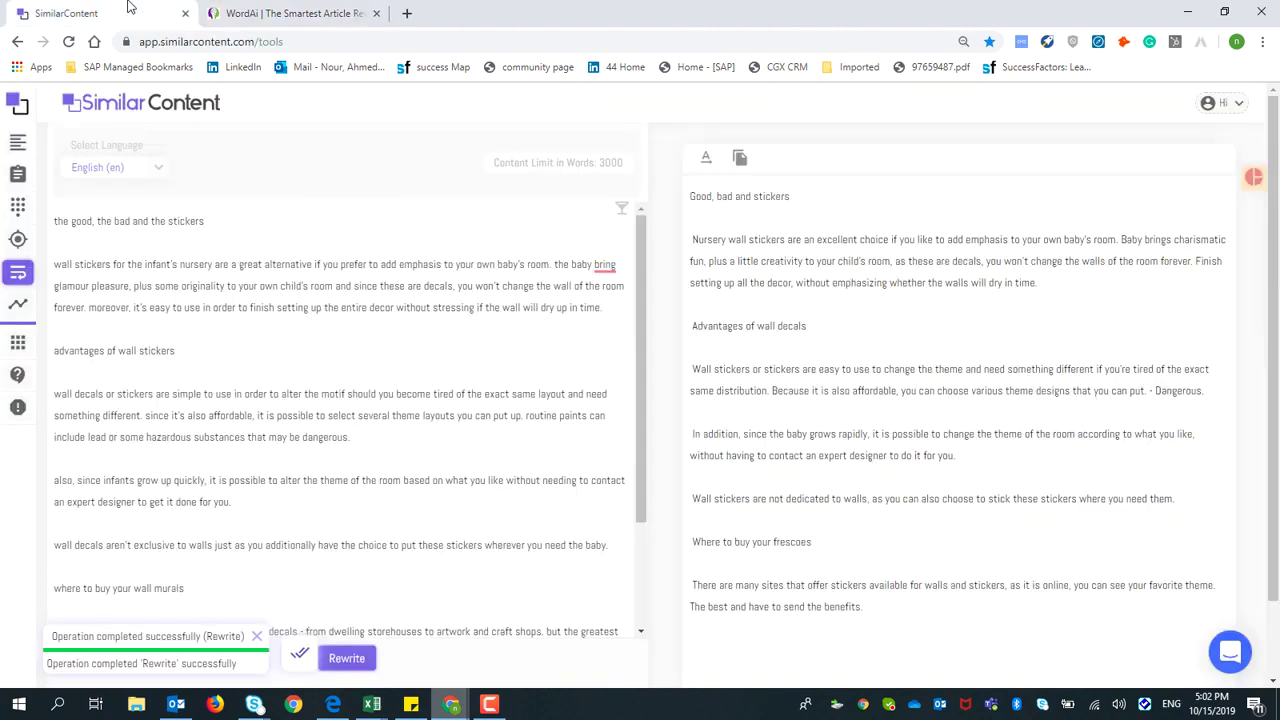
double_click(307, 314)
key("ctrl+a")
key("ctrl+v")
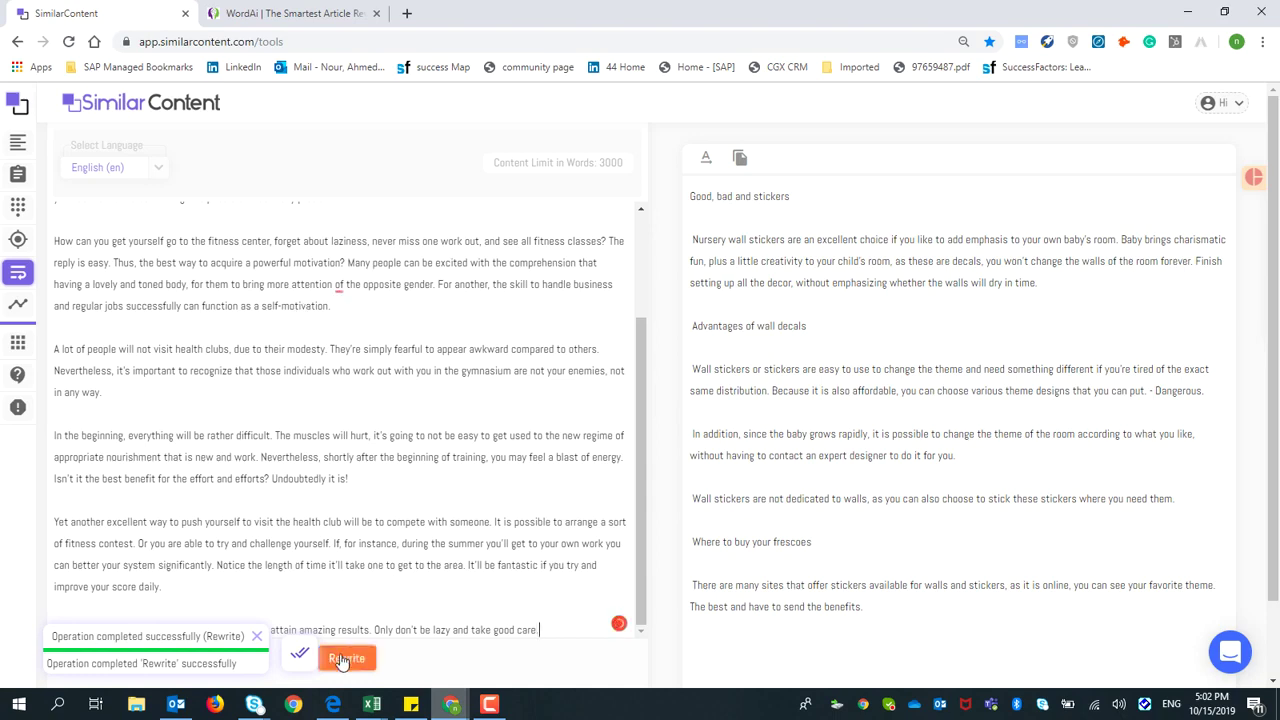
Review the pasted gym article and select the word 'Gym' in its title.
scroll(331, 381, "up", 3)
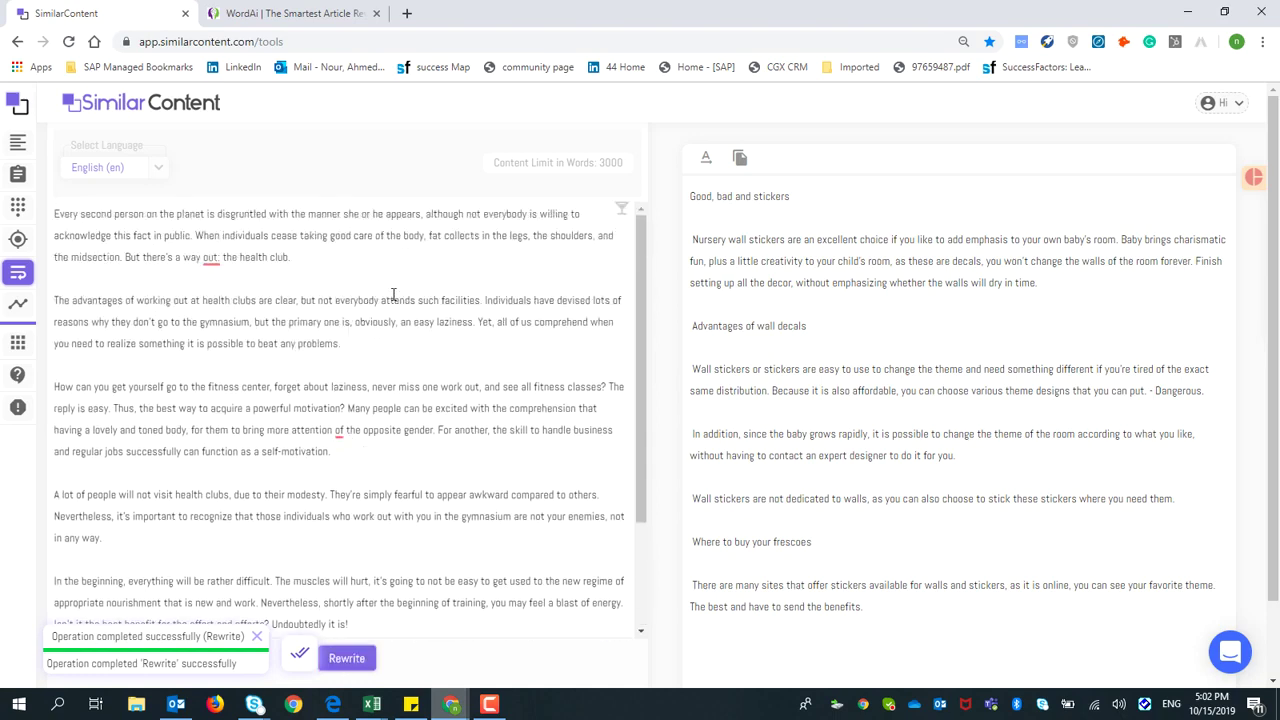
key("ctrl+a")
left_click(238, 264)
scroll(238, 264, "down", 3)
scroll(237, 264, "up", 2)
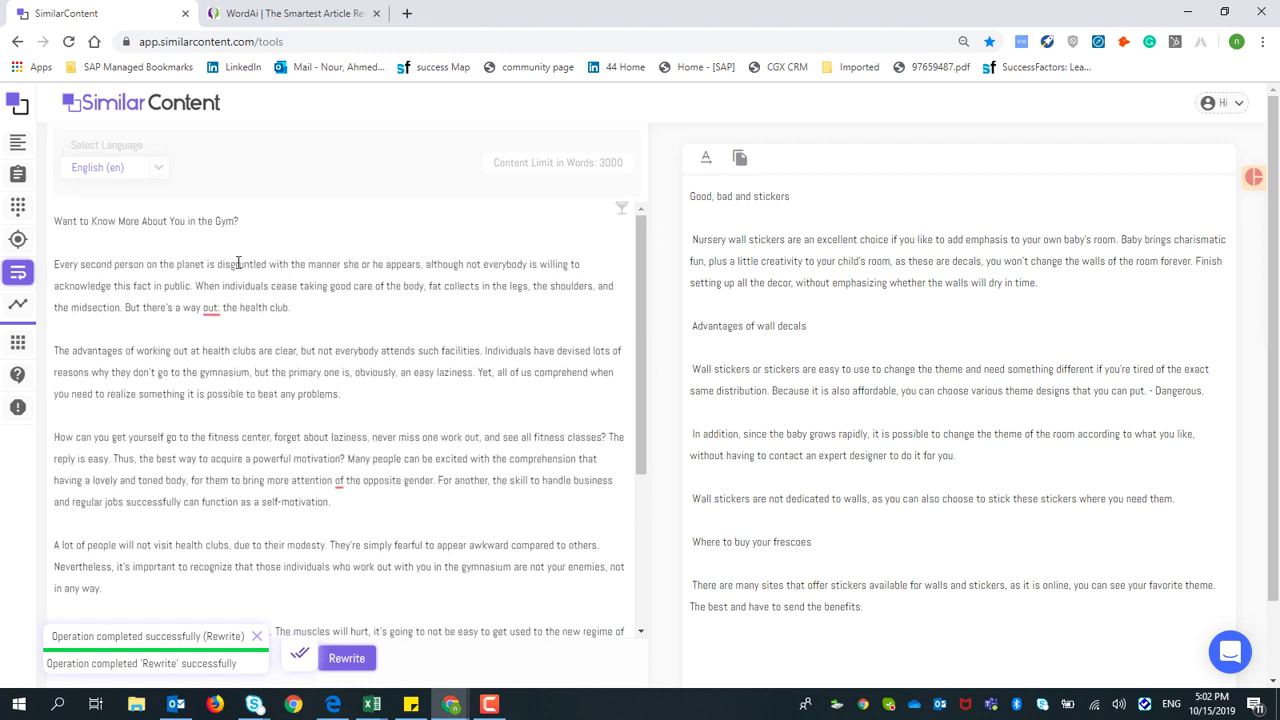
double_click(216, 221)
key("BackSpace")
Add 'Gym' as a protected keyword.
left_click(621, 208)
left_click(515, 212)
left_click(240, 234)
type("Gym")
left_click(386, 291)
Rewrite the gym article and compare the output opening against 'about you' in the original title.
scroll(340, 420, "down", 5)
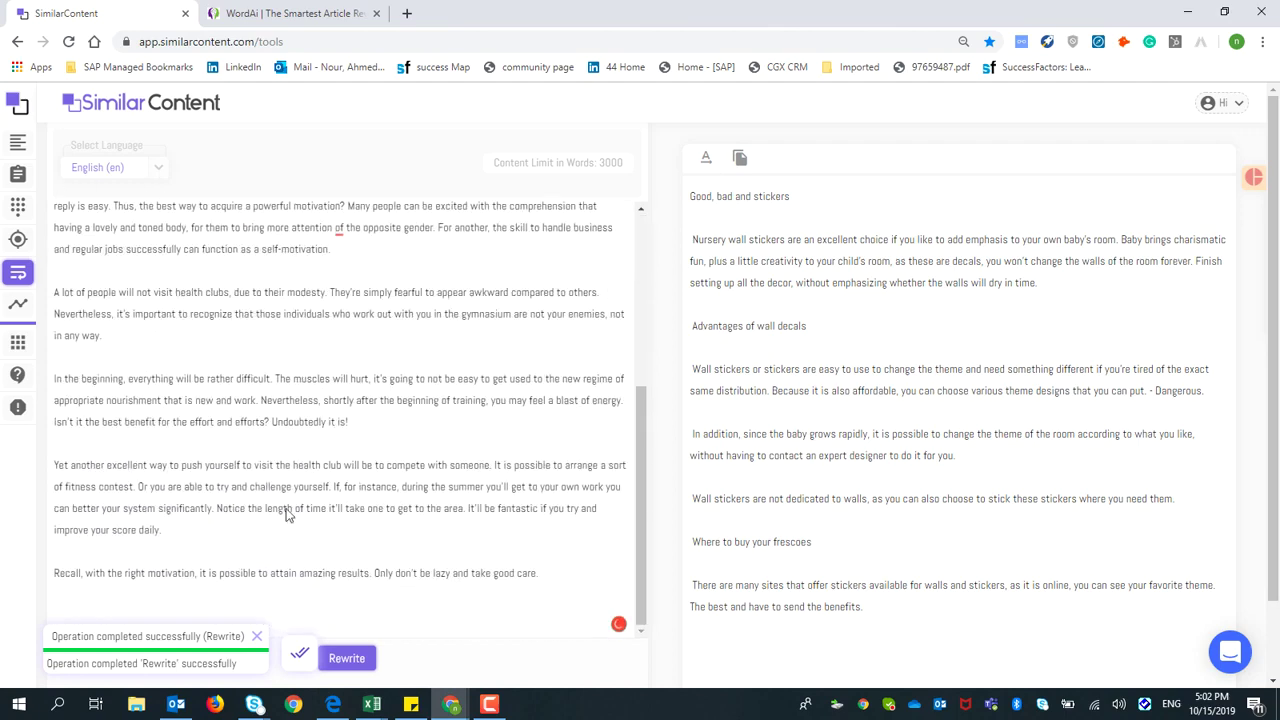
left_click(346, 658)
scroll(361, 467, "down", 1)
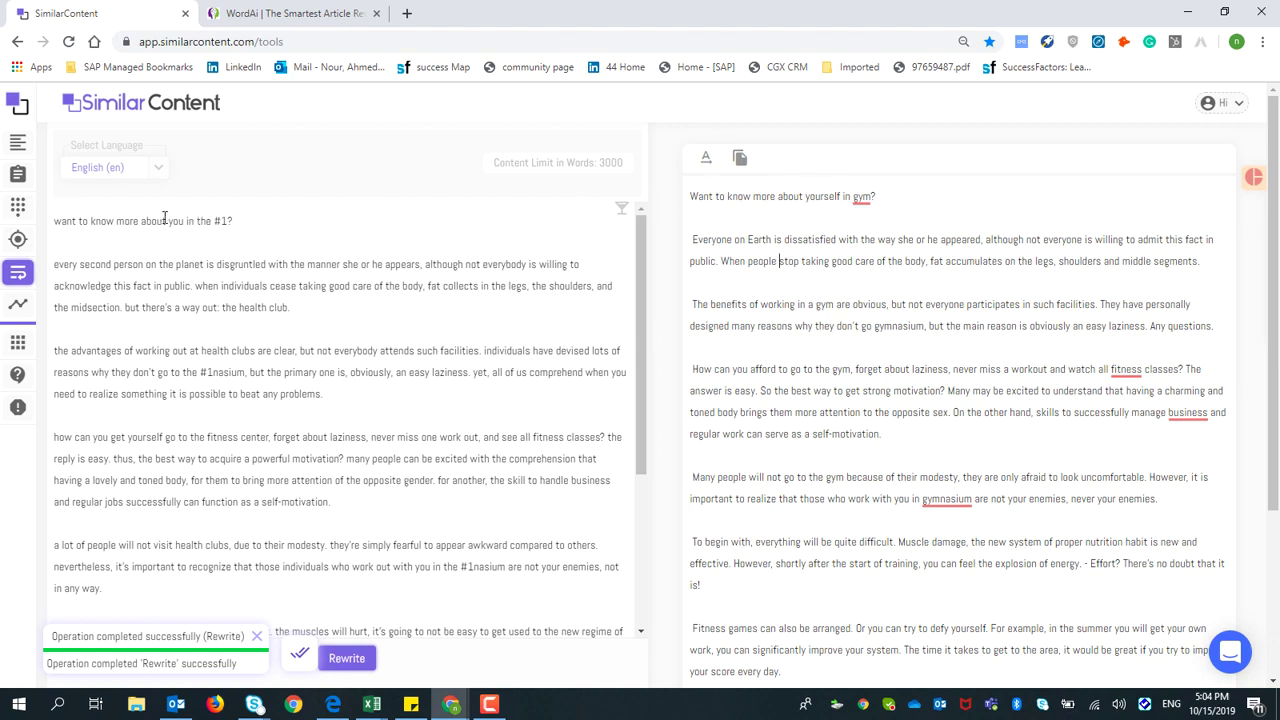
left_click_drag(140, 220, 181, 221)
scroll(924, 360, "down", 2)
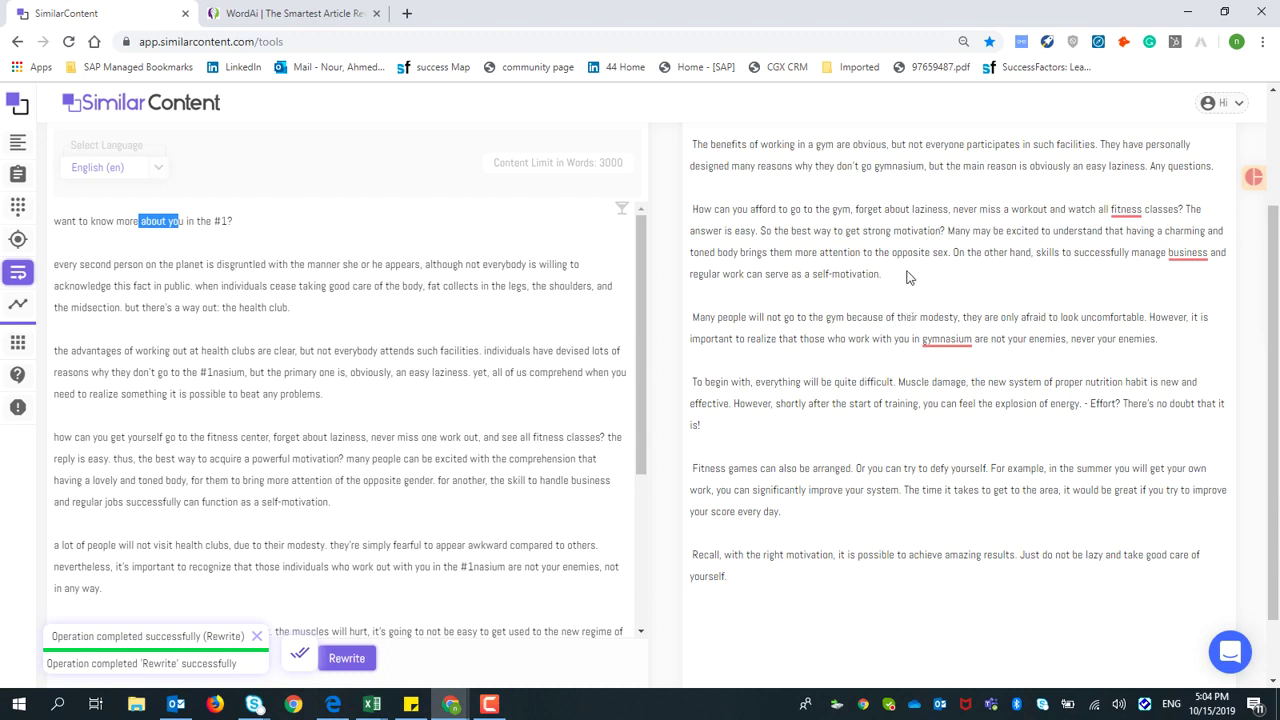
scroll(905, 300, "up", 2)
scroll(905, 308, "up", 1)
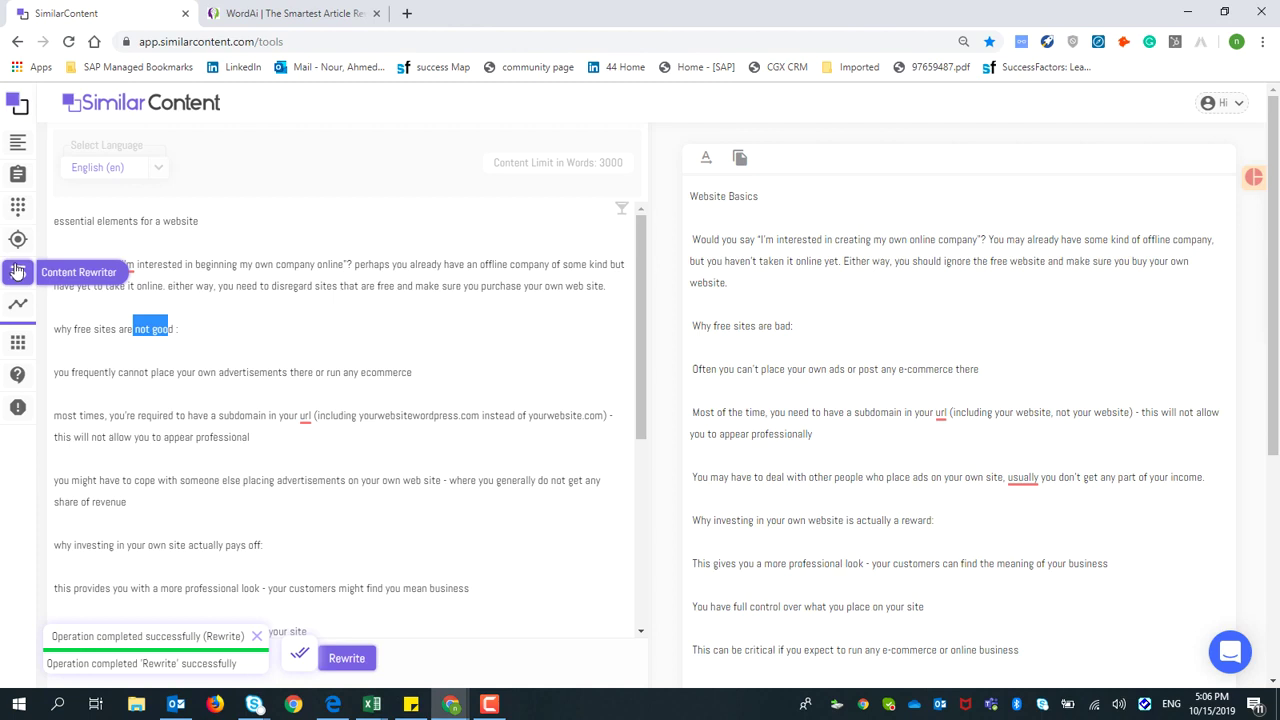
Return to the Content Rewriter tool via its sidebar icon.
left_click(17, 272)
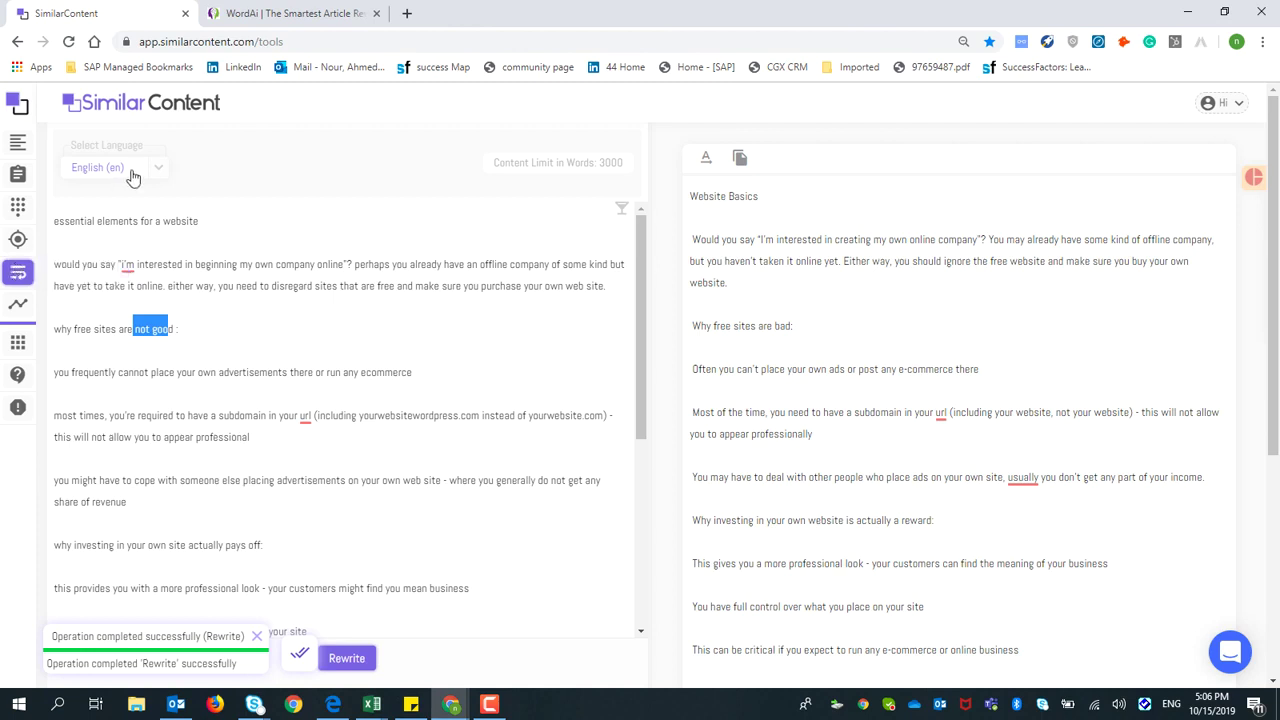